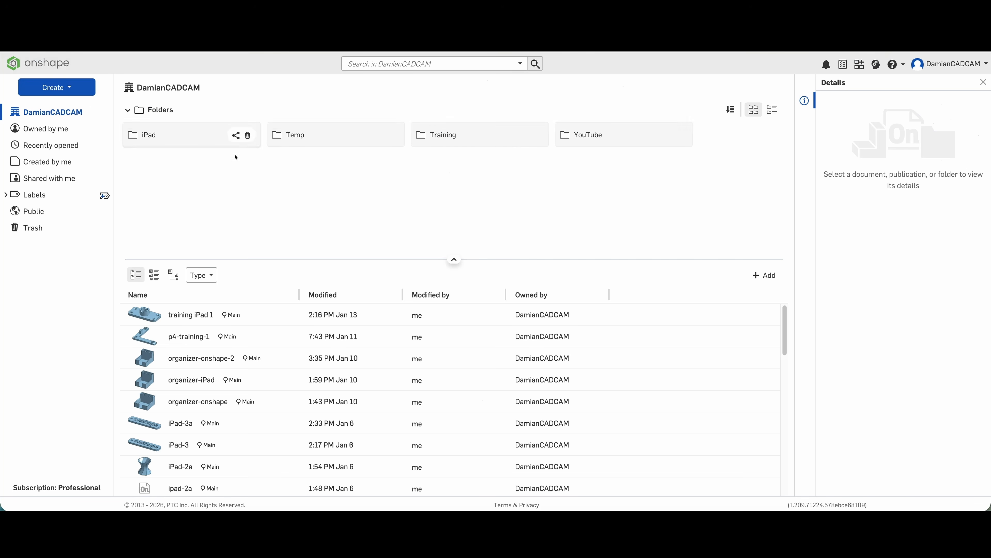
Create a new document named s2a
click(69, 86)
click(61, 104)
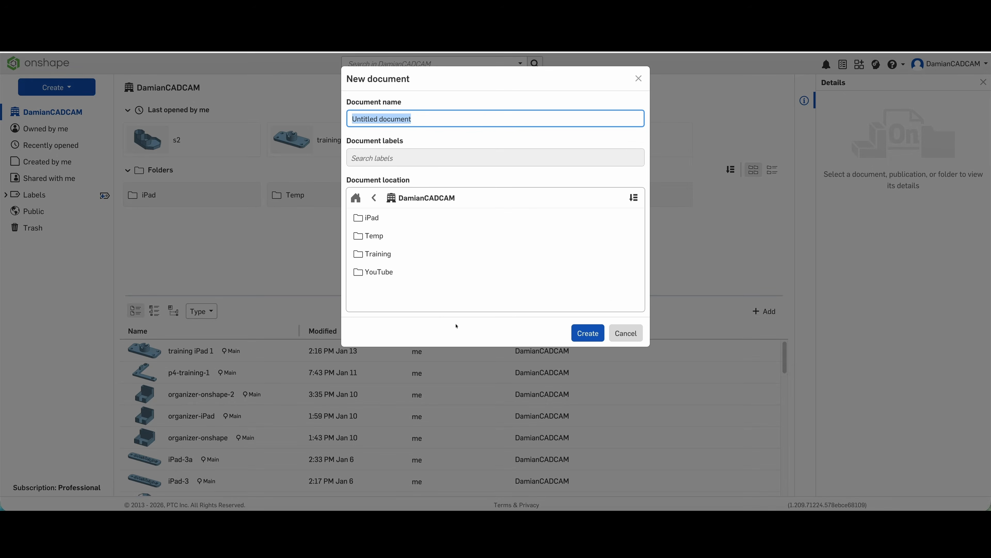
text(s5)
key(Return)
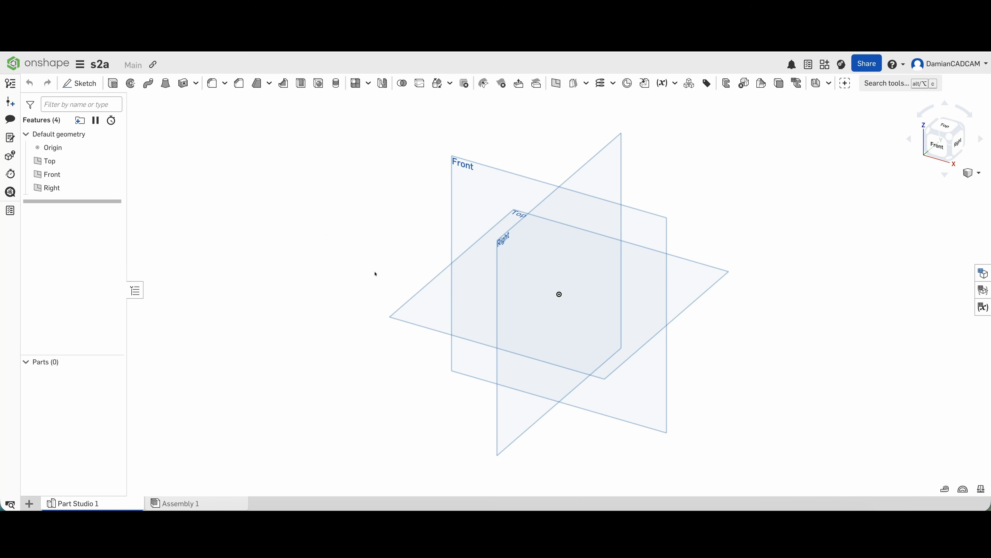
Start a sketch on the Top plane, viewed face-on, and hide the Front and Right planes
click(435, 304)
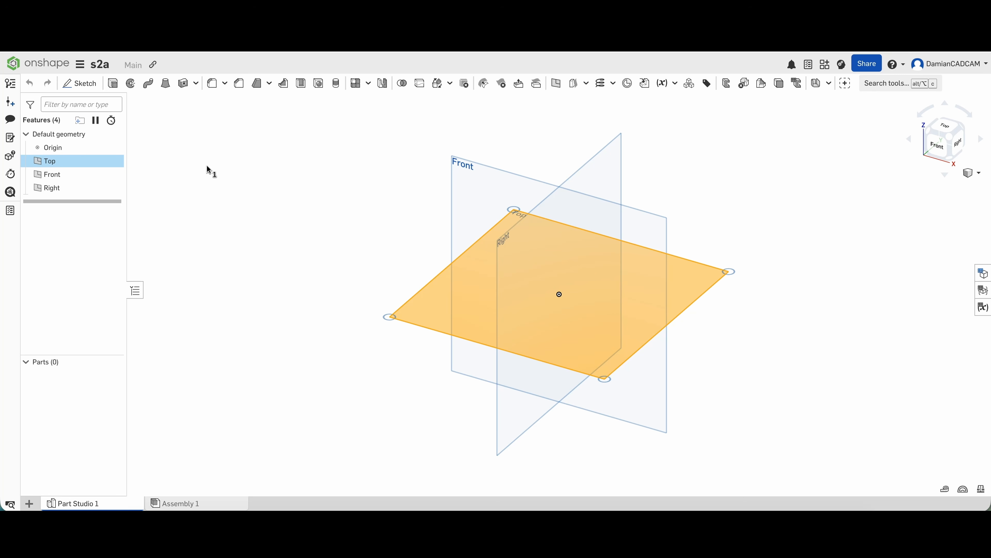
click(81, 83)
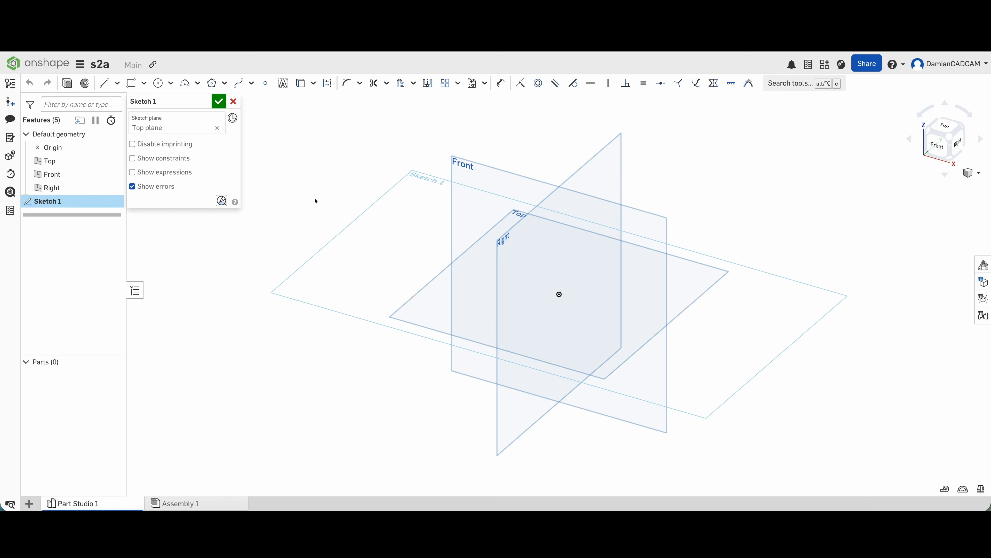
key(n)
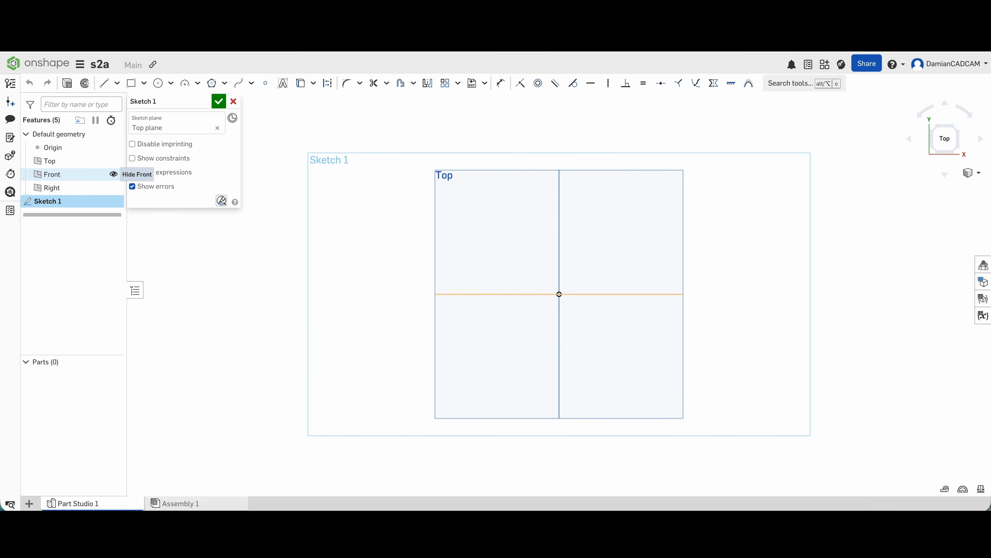
click(113, 174)
click(113, 188)
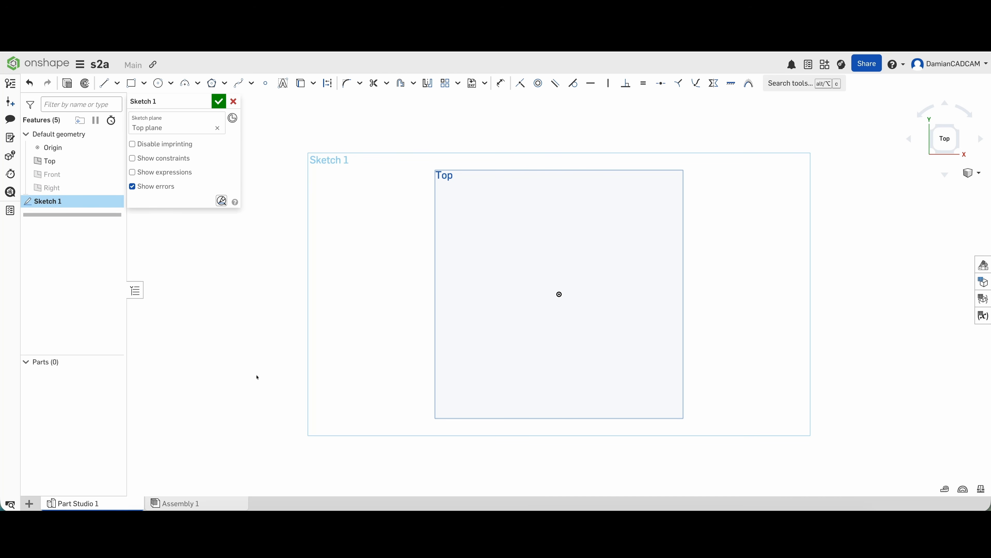
key(f)
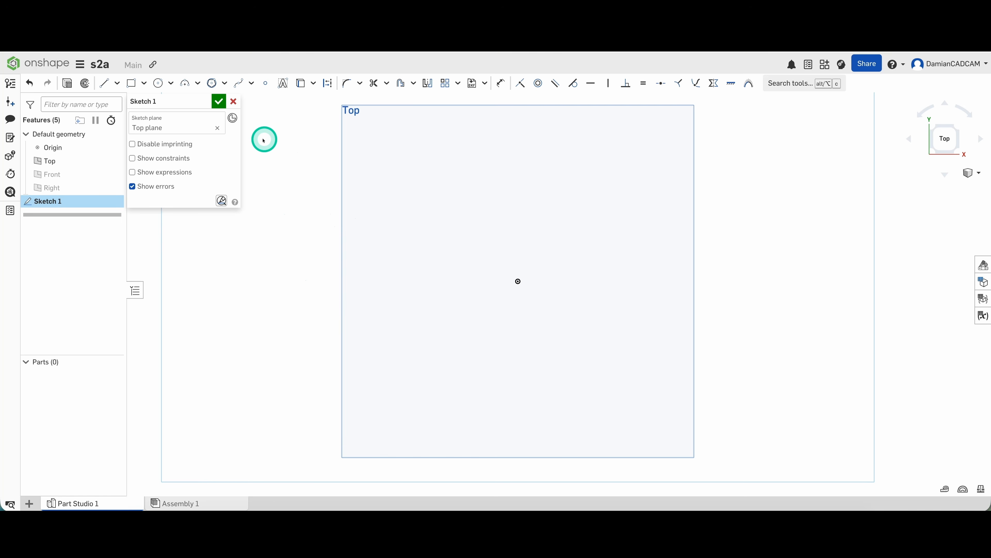
Draw an eight-sided circumscribed polygon centred on the origin, about 27 in diameter, with one vertex horizontally aligned with the centre
click(226, 81)
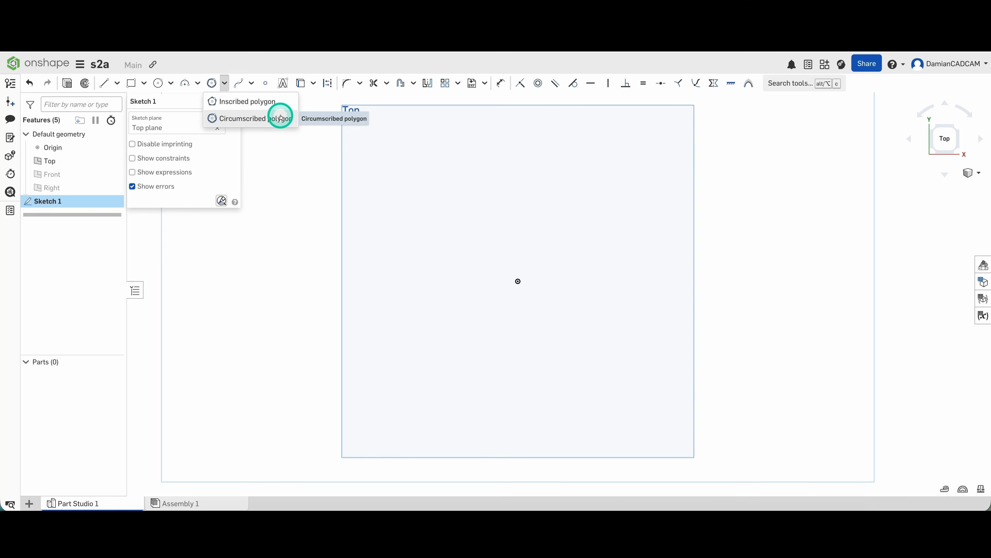
click(280, 119)
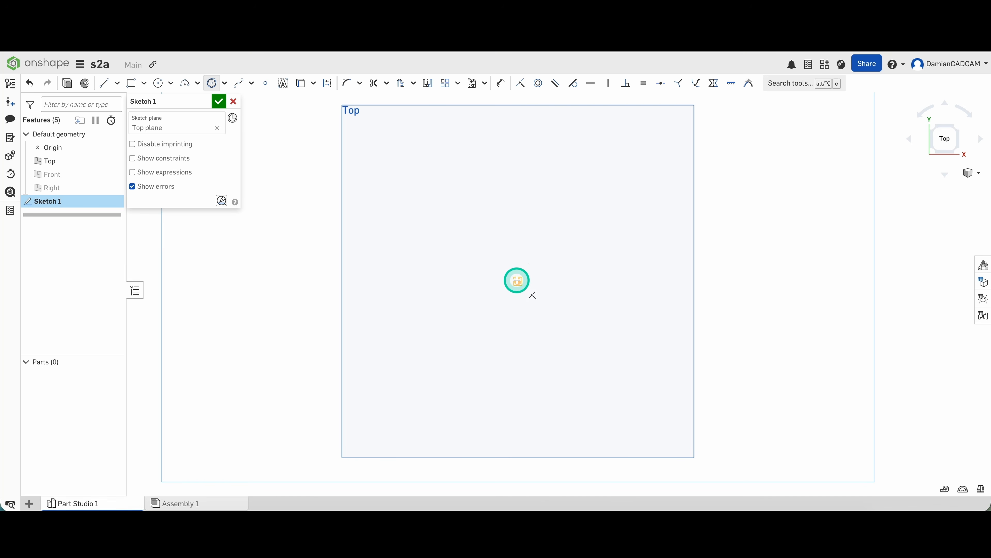
click(518, 281)
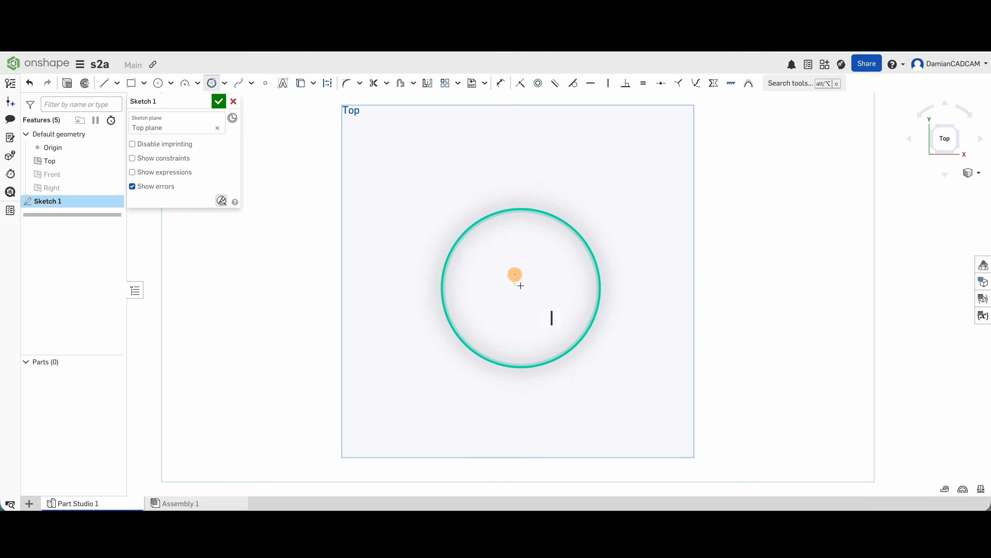
click(519, 282)
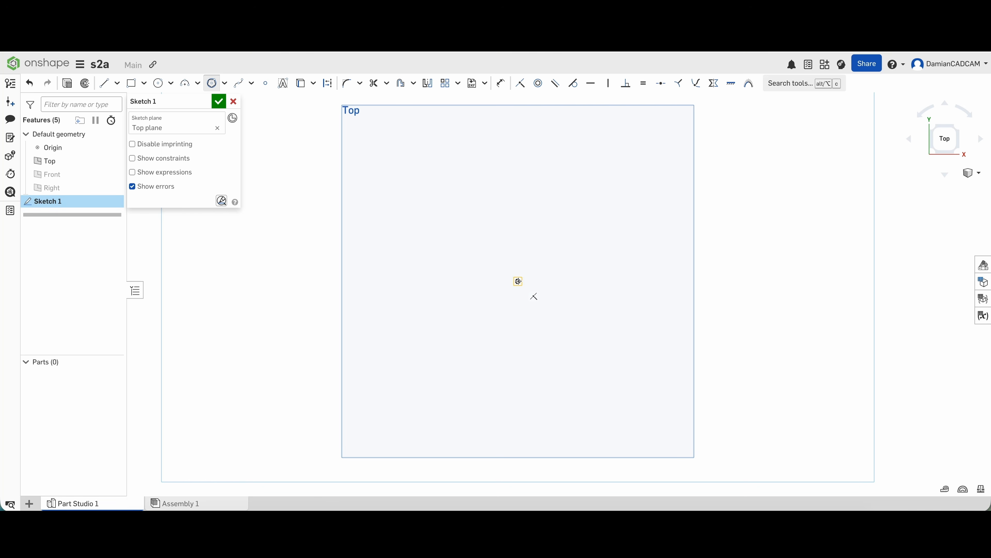
click(519, 281)
mouse_move(519, 281)
mouse_down()
mouse_move(568, 291)
mouse_move(536, 287)
mouse_move(576, 273)
mouse_move(495, 279)
mouse_move(539, 278)
mouse_up()
scroll(552, 285, up, 4)
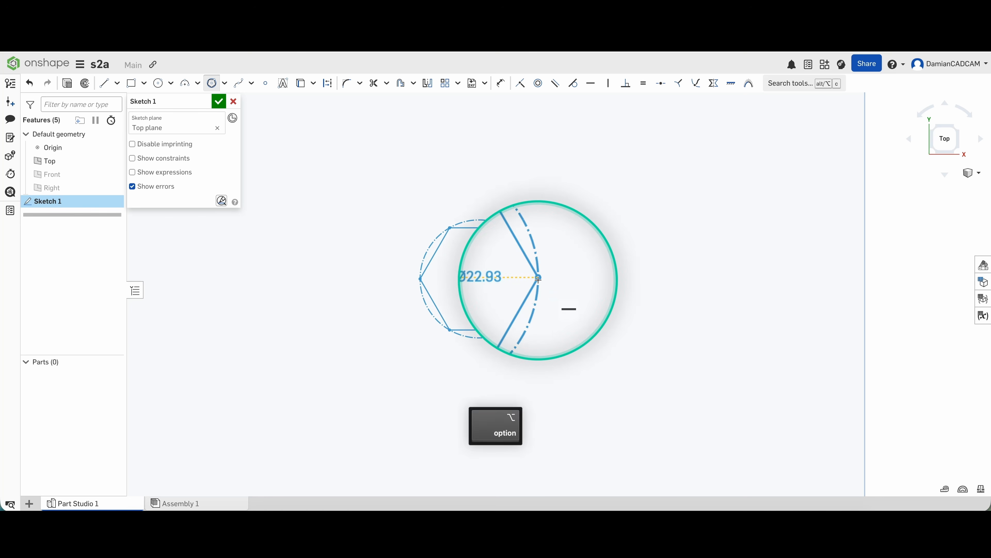
drag(539, 279, 539, 280)
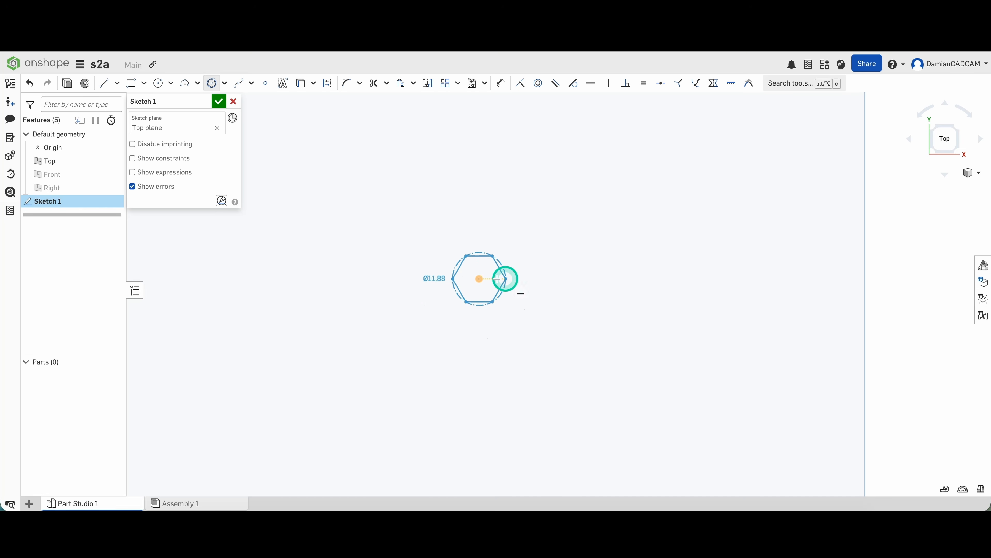
drag(505, 277, 550, 279)
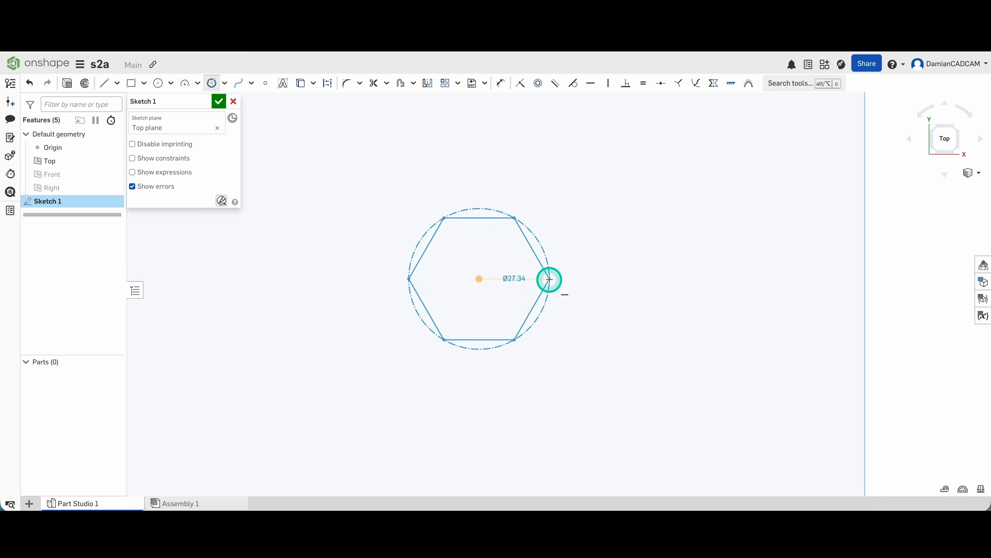
click(550, 279)
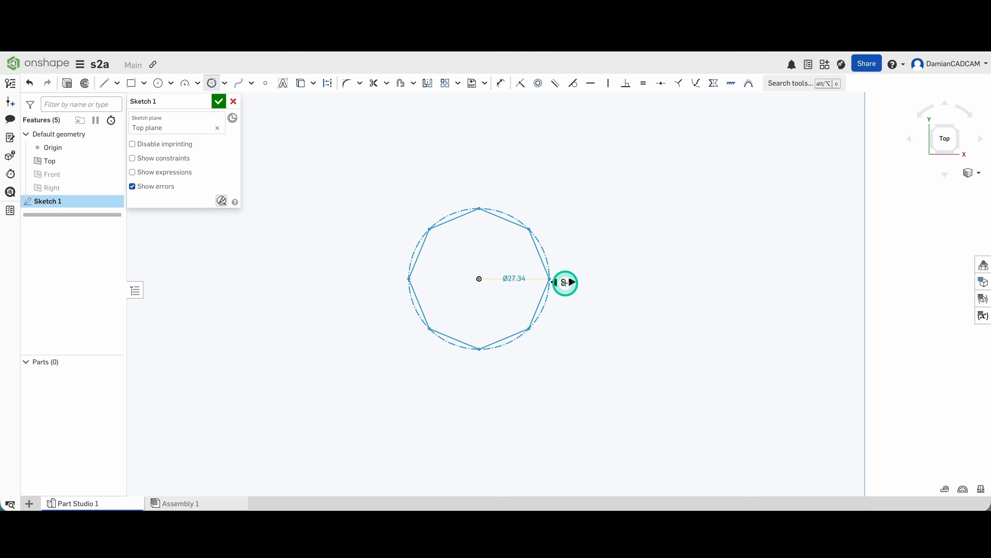
click(560, 254)
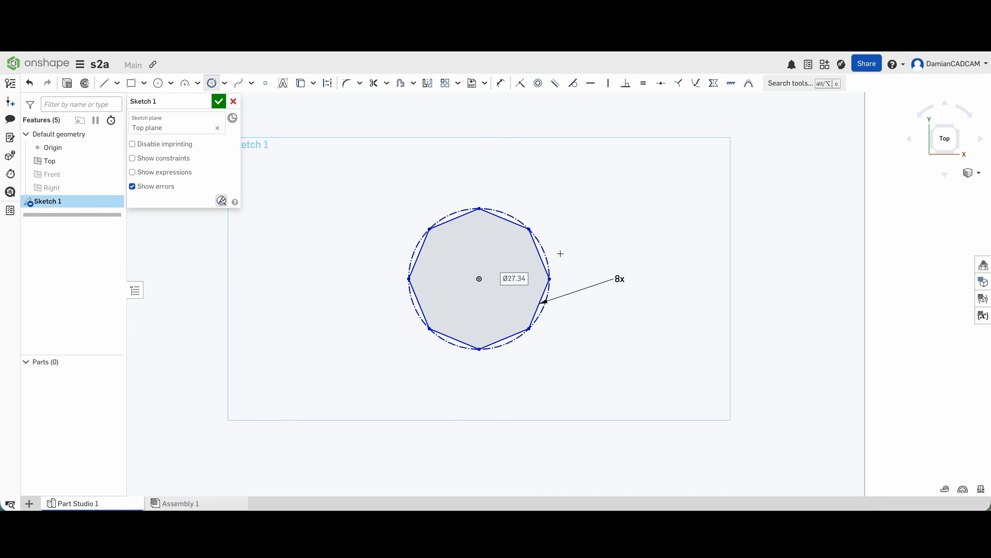
Set the diameter of the octagon's construction circle to 70 and leave the polygon tool
key(Tab)
click(552, 258)
click(516, 278)
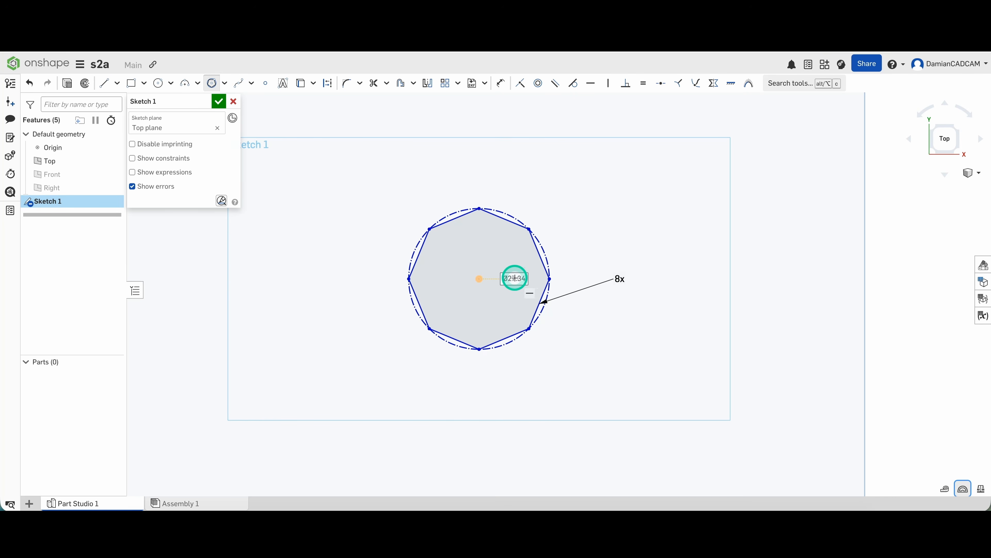
text(1)
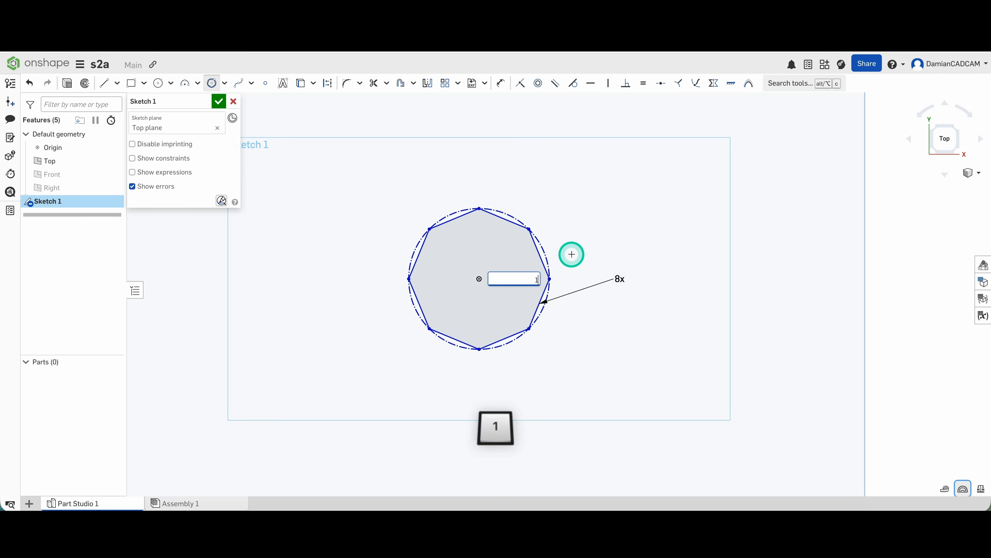
text(0)
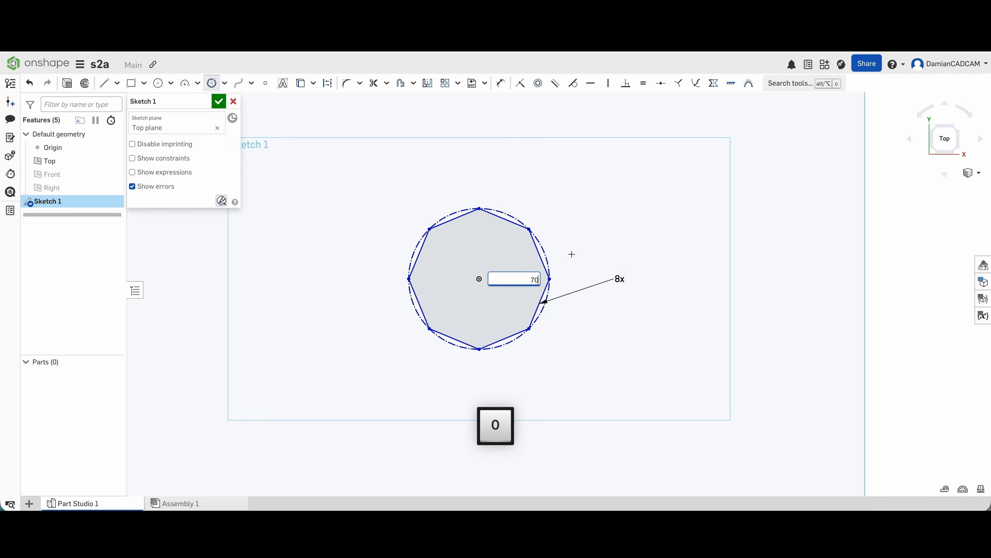
key(Return)
click(475, 328)
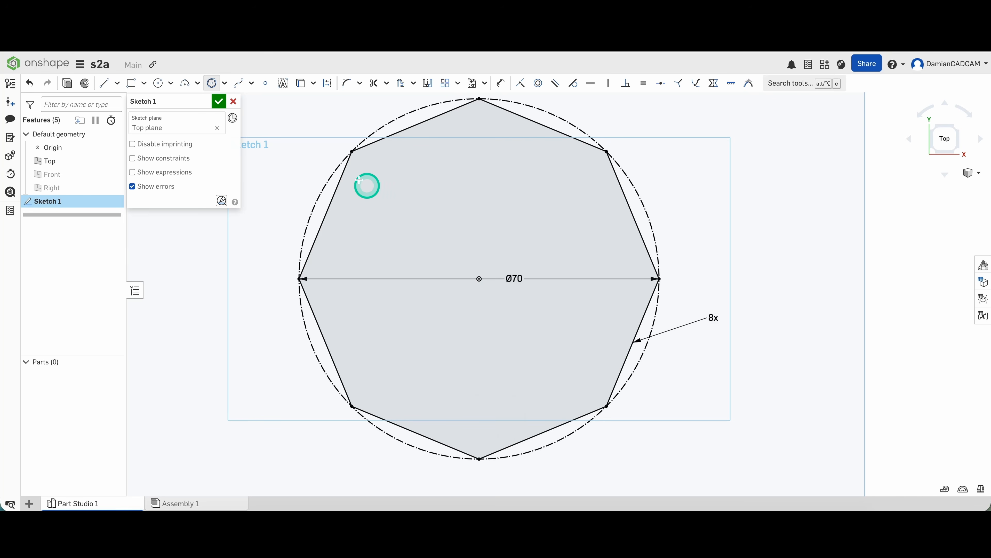
click(212, 83)
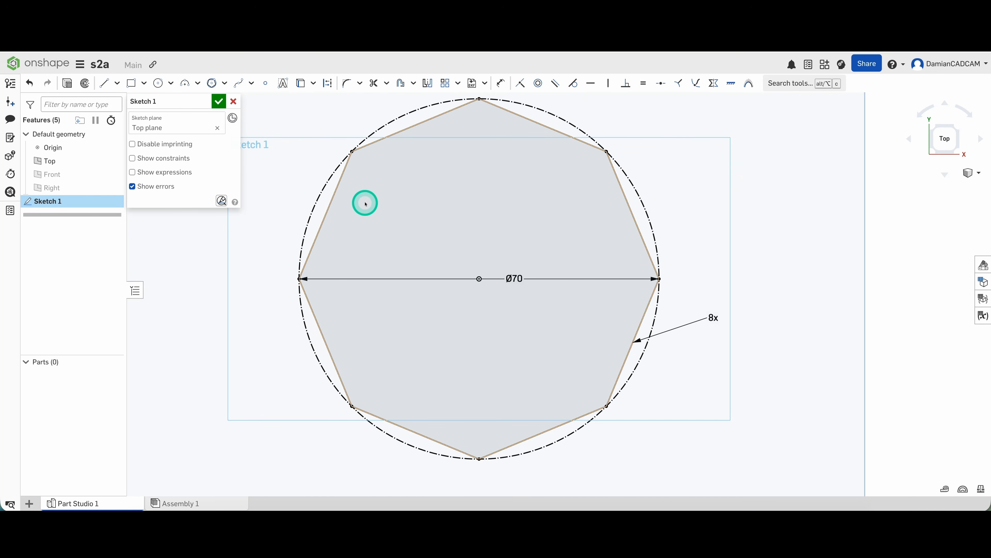
key(Escape)
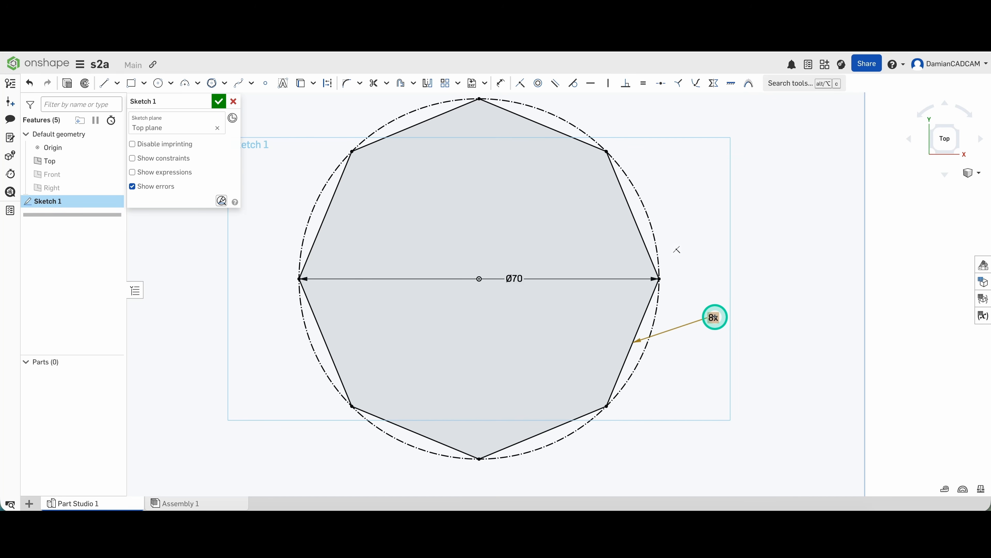
Try 5 as the polygon's number of sides and set it back to 8
double_click(713, 317)
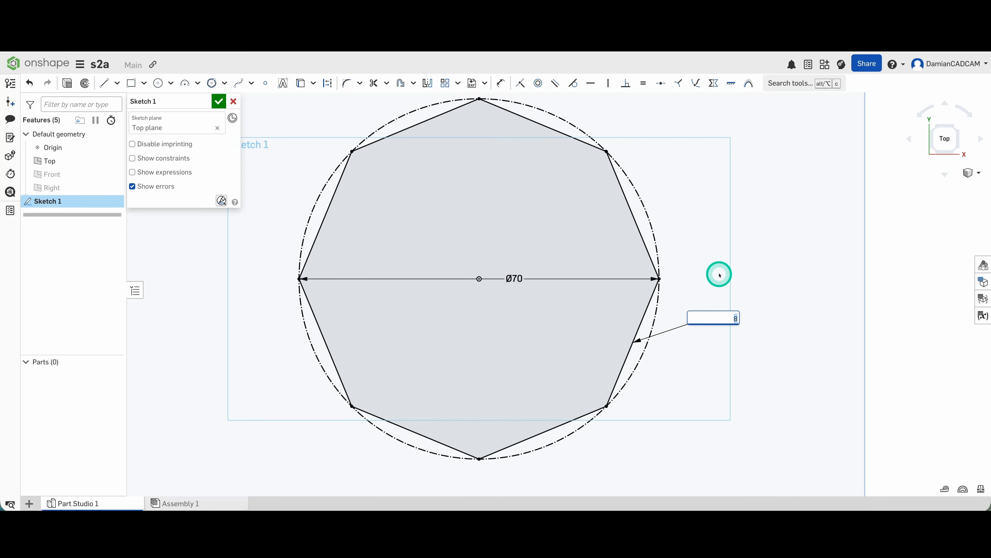
text(5)
key(Return)
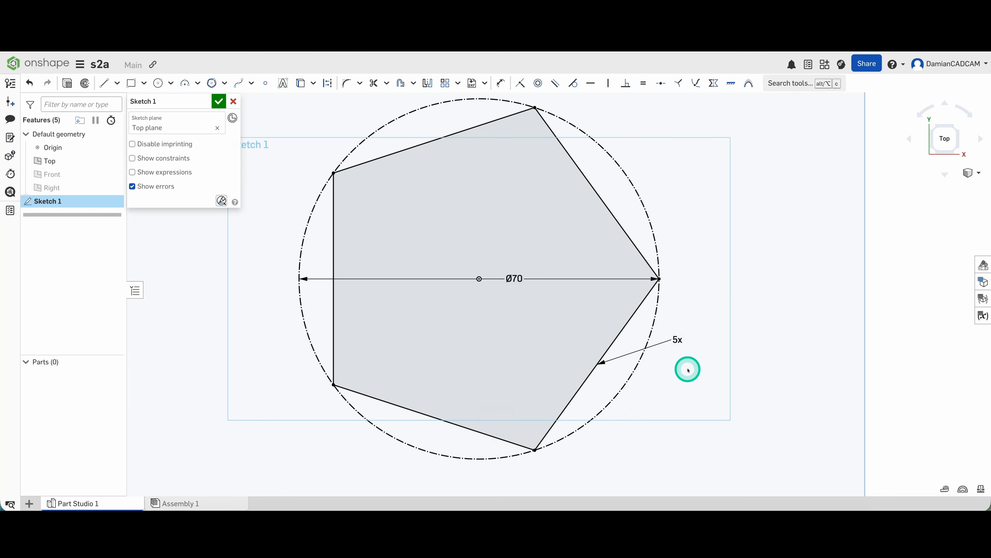
double_click(680, 342)
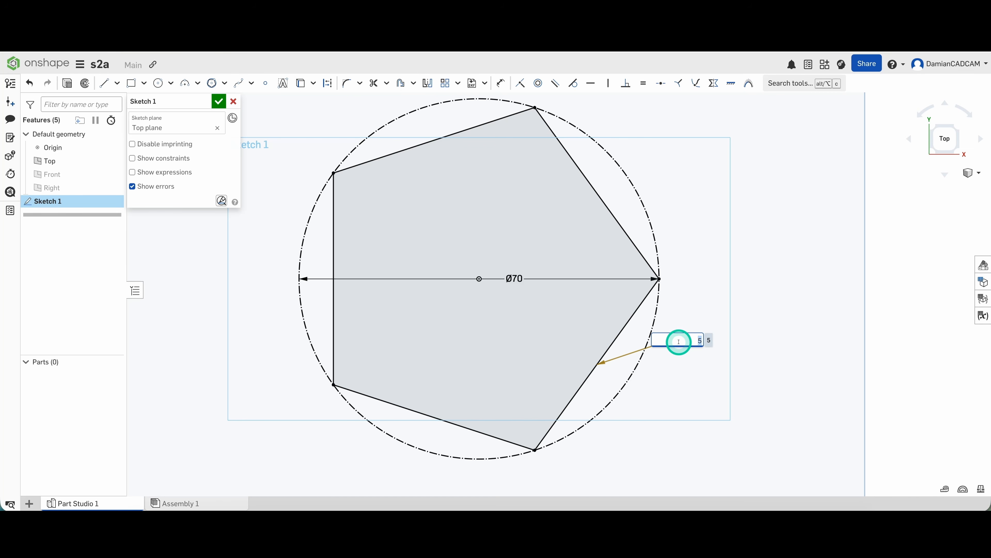
text(8)
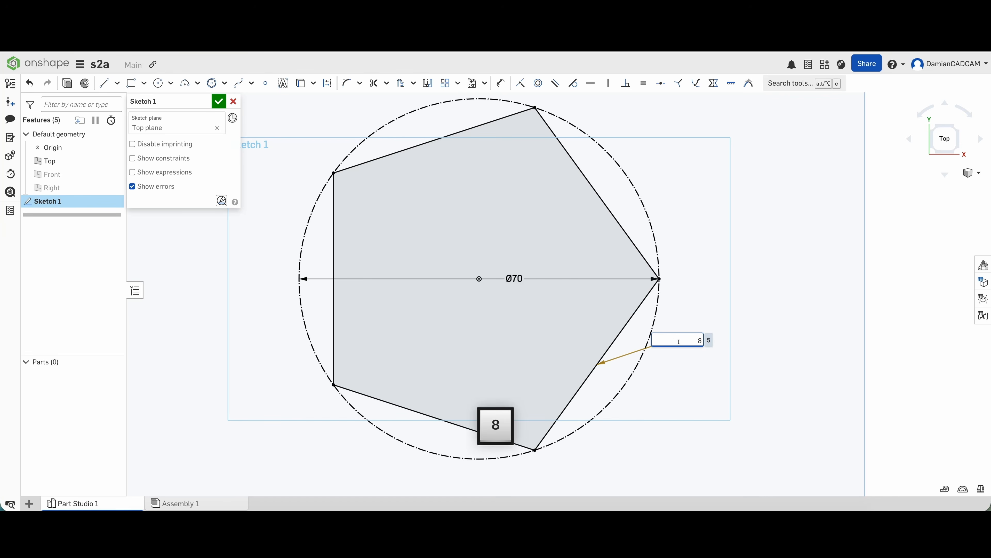
key(Return)
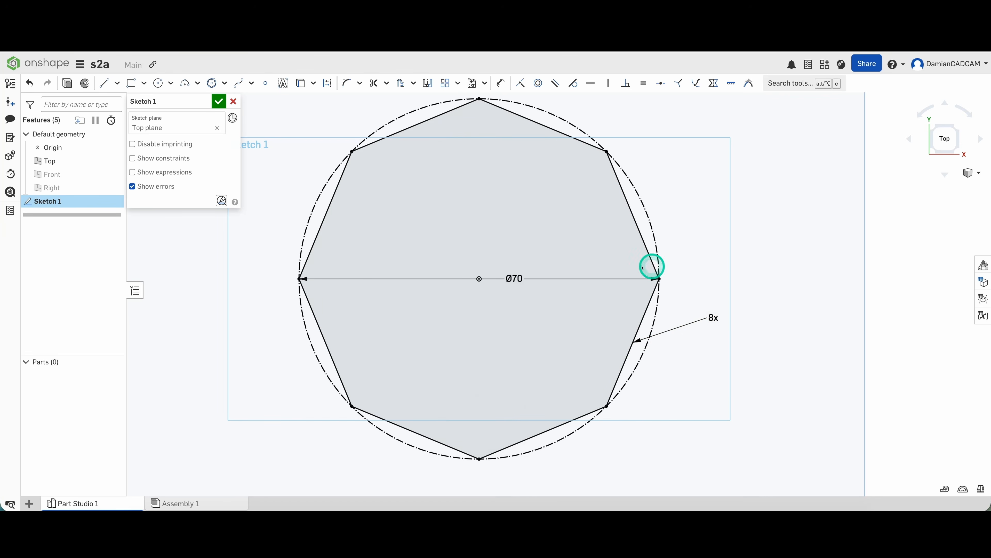
Draw a second eight-sided circumscribed polygon centred on the first octagon's rightmost vertex, with one corner on the first octagon's topmost vertex
scroll(336, 322, up, 2)
scroll(369, 316, down, 5)
scroll(713, 259, down, 2)
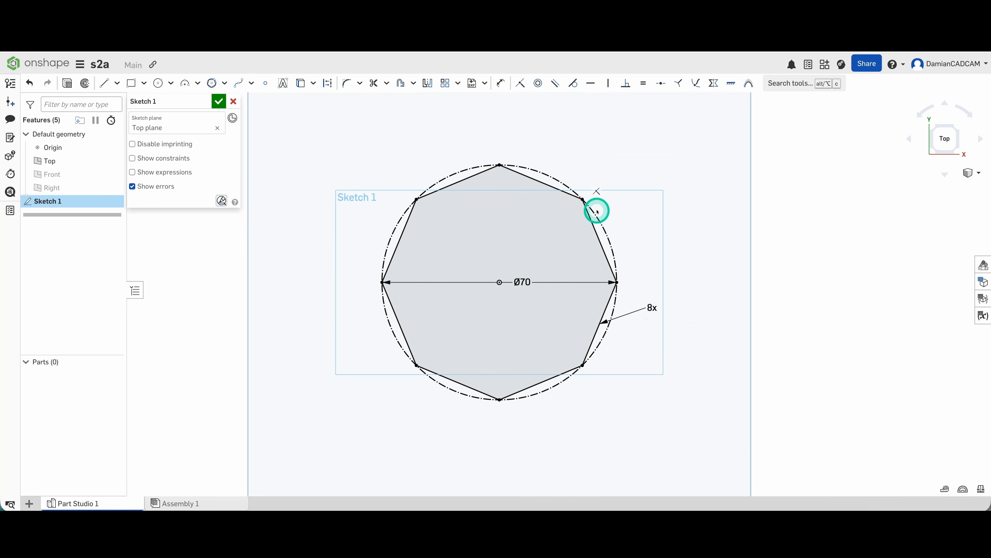
click(212, 83)
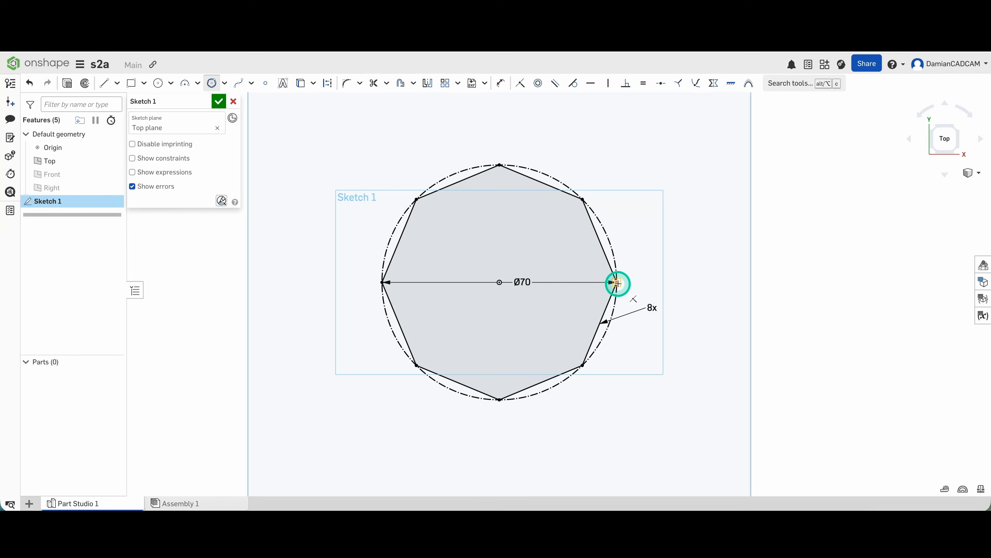
key(alt)
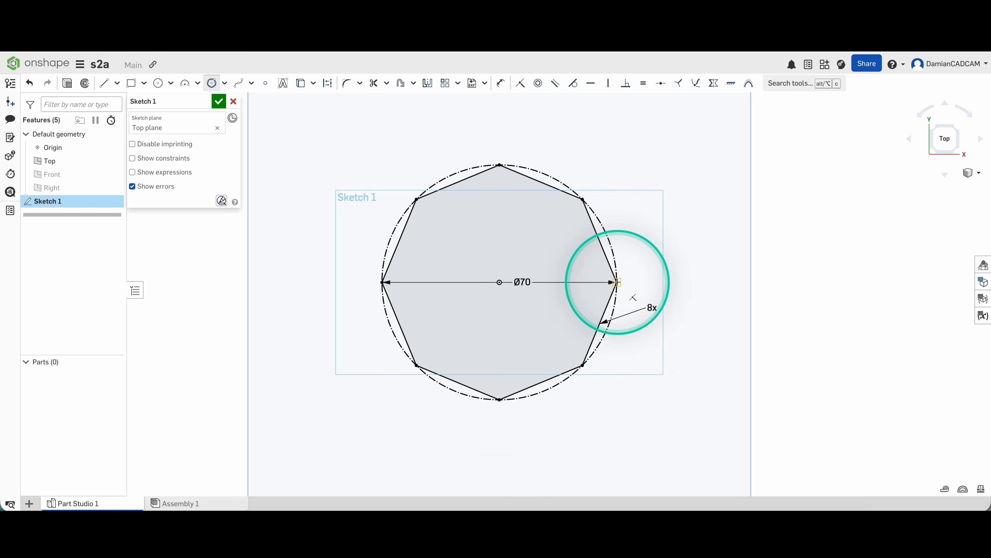
click(616, 280)
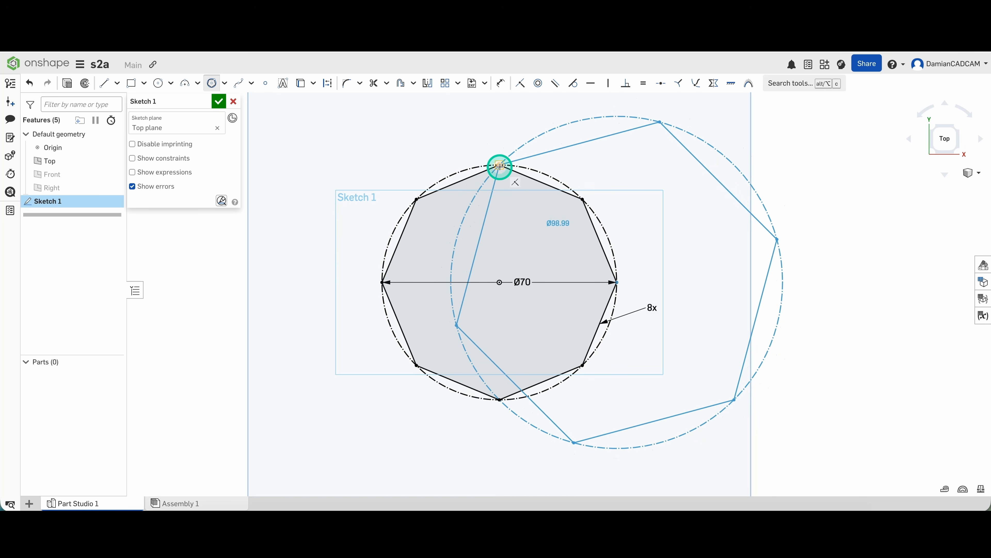
key(alt)
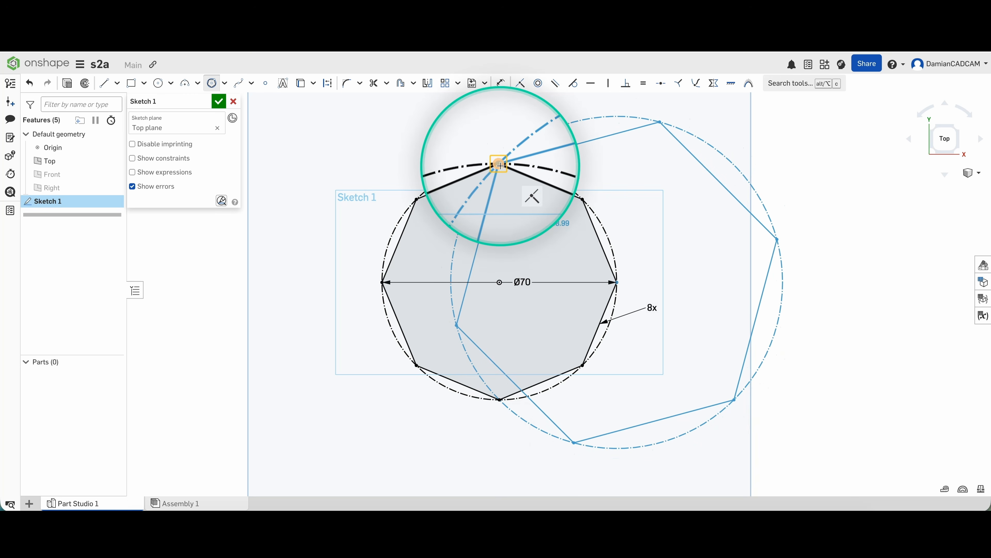
click(500, 165)
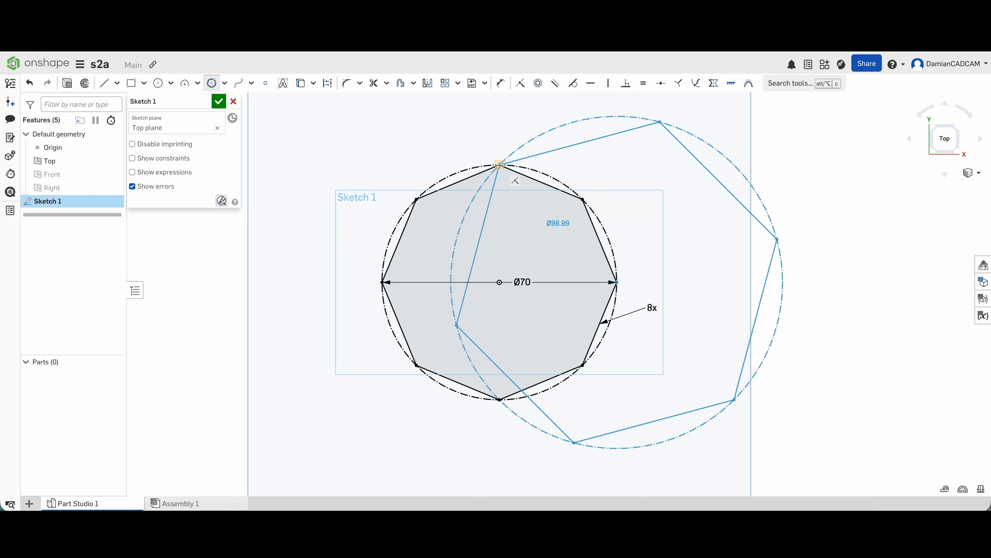
click(500, 165)
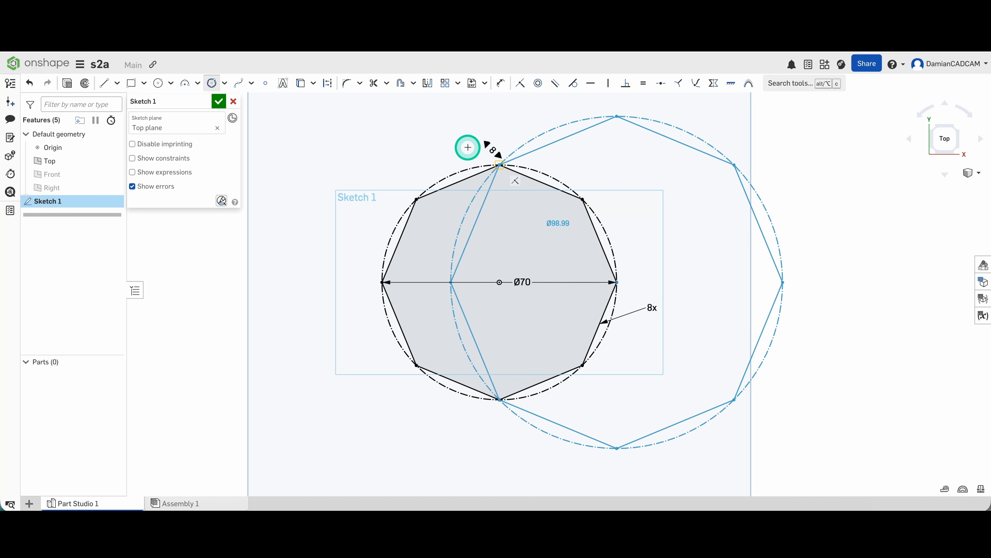
click(462, 149)
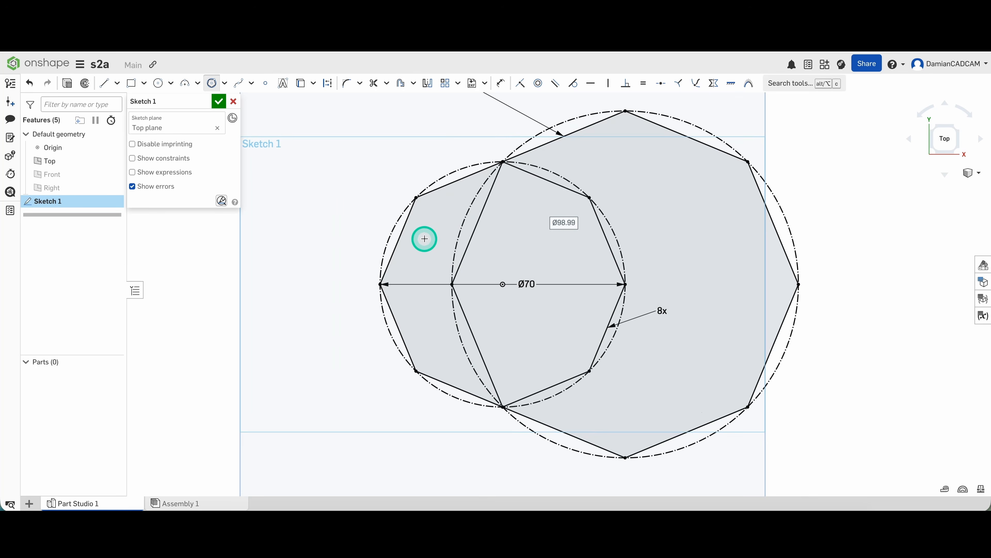
Draw a third eight-sided circumscribed polygon centred on the second octagon's rightmost vertex, with one corner on that octagon's topmost vertex, and finish the sketch
scroll(424, 239, down, 3)
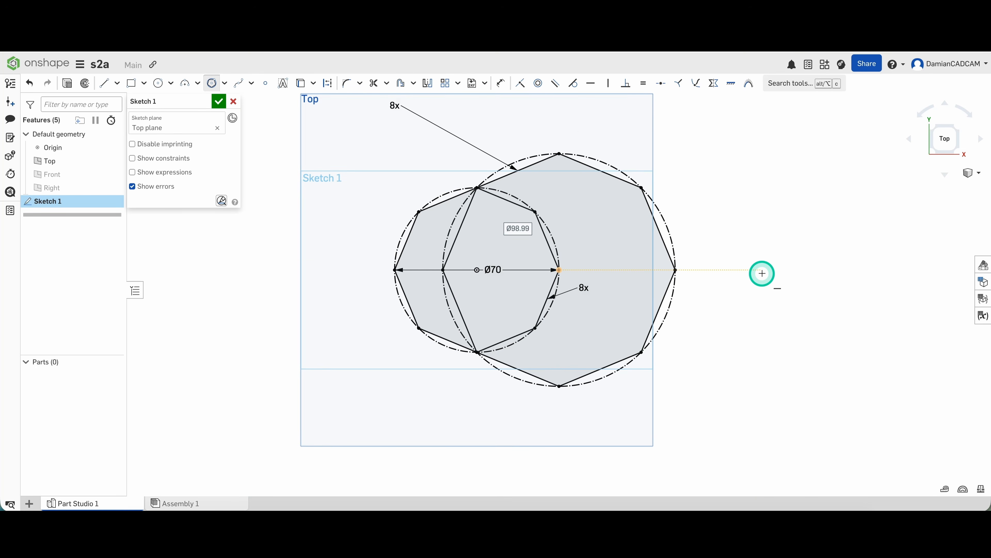
click(675, 270)
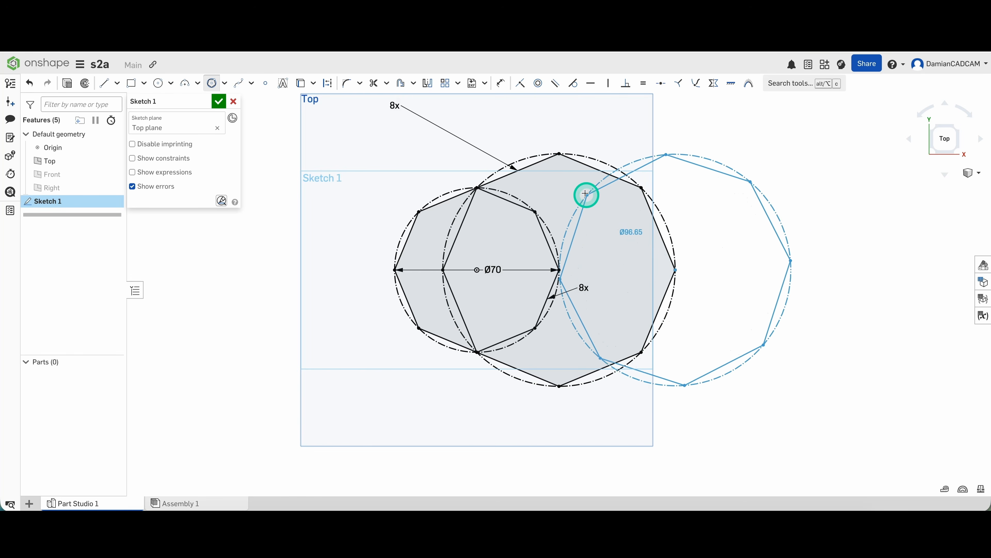
click(561, 153)
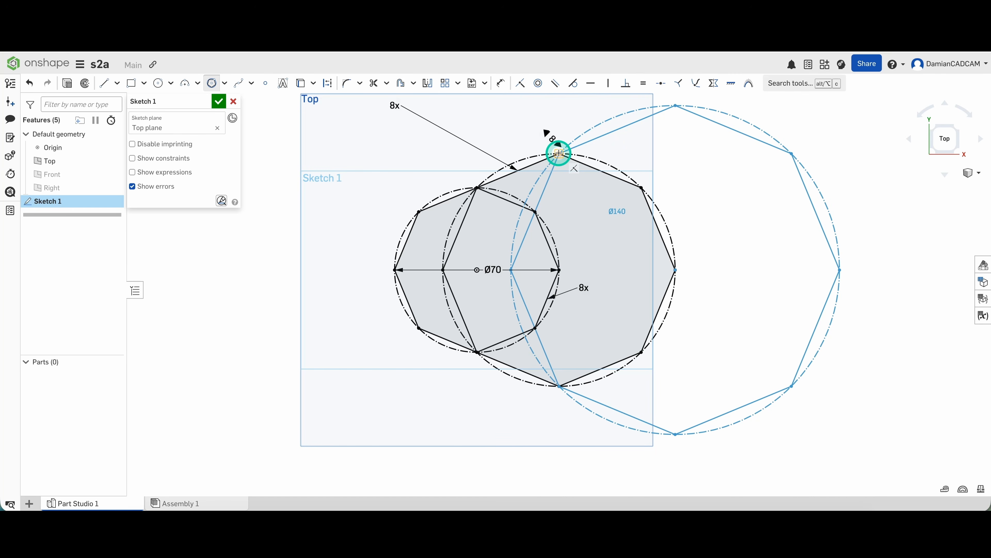
click(559, 153)
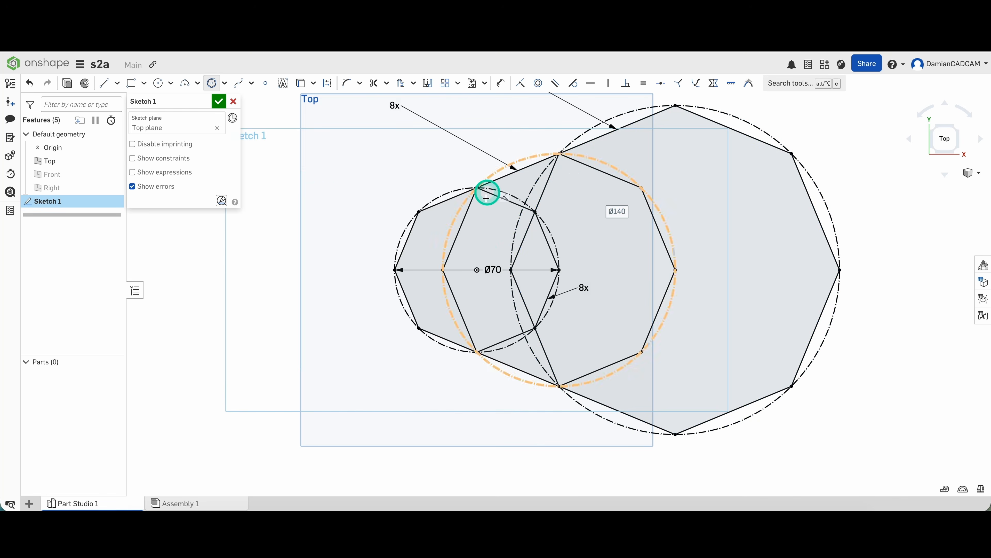
scroll(453, 251, down, 4)
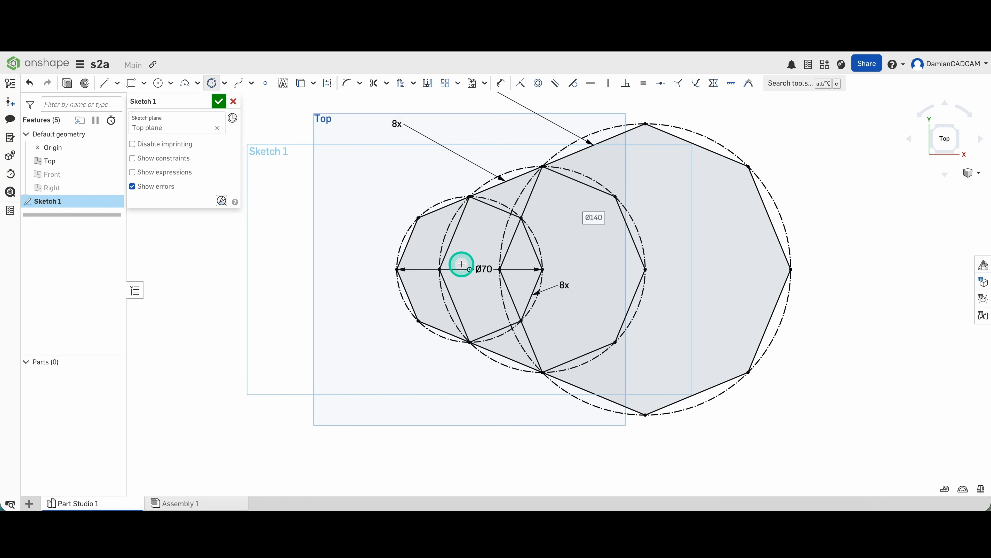
key(Escape)
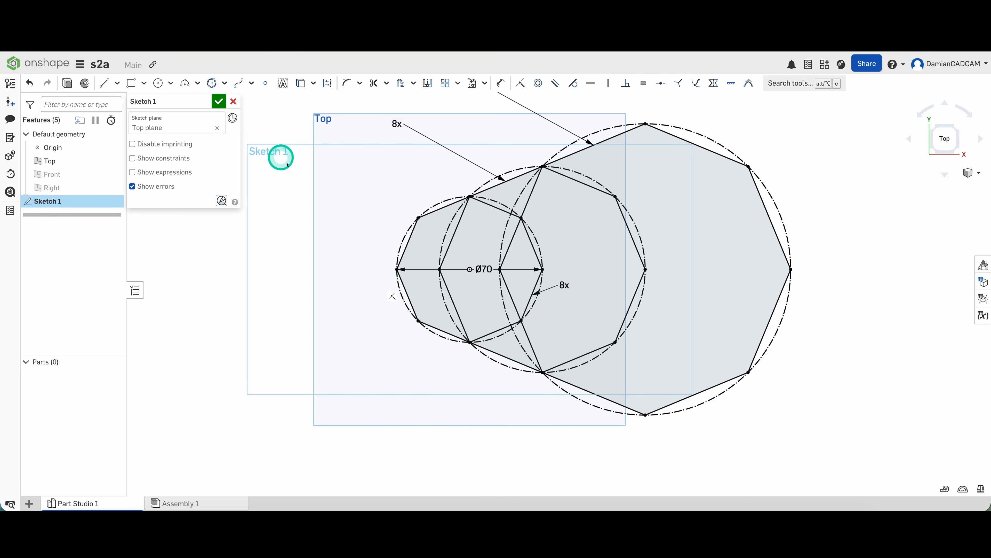
click(221, 101)
Examine the three overlapping octagons of the finished sketch in an oblique 3D view
mouse_move(271, 362)
right_down()
mouse_move(259, 317)
mouse_move(277, 305)
mouse_move(259, 295)
mouse_move(225, 341)
mouse_move(233, 324)
mouse_move(276, 317)
mouse_move(239, 307)
right_up()
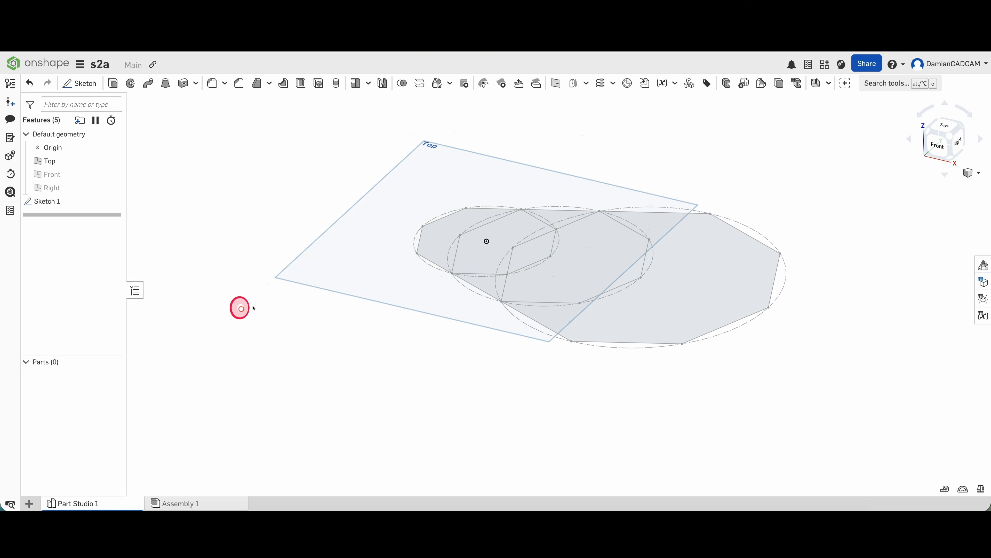
scroll(549, 247, down, 3)
scroll(549, 247, up, 5)
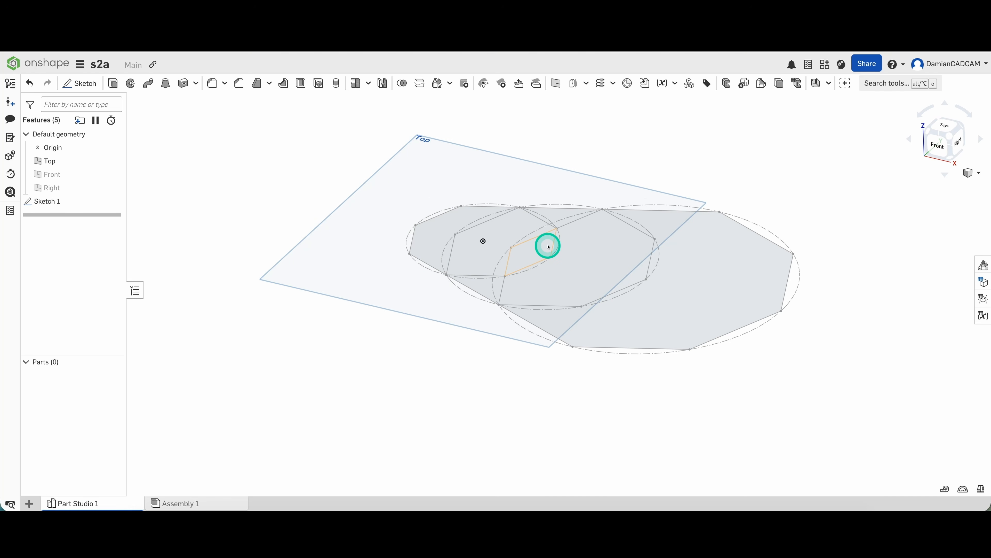
scroll(549, 247, down, 4)
scroll(548, 247, down, 1)
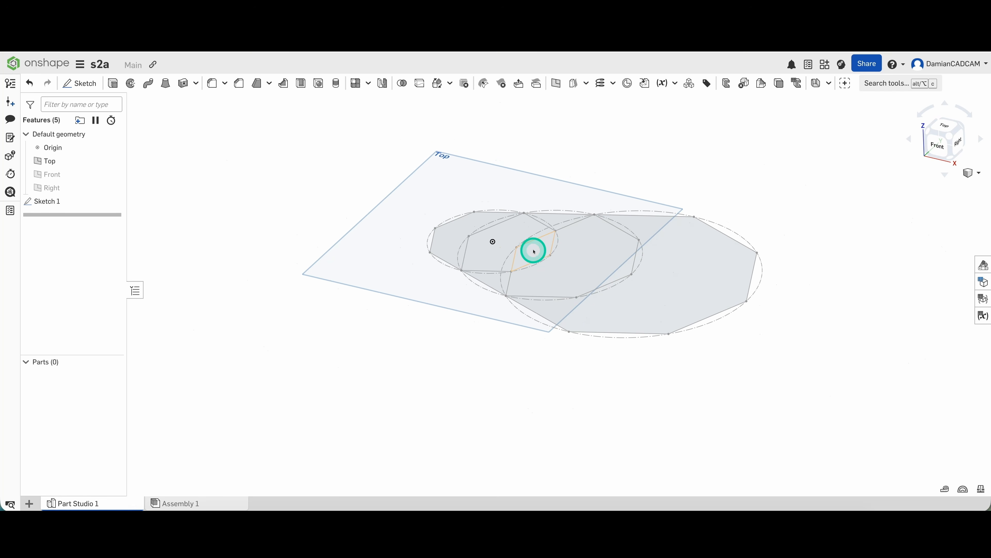
mouse_move(600, 140)
right_down()
mouse_move(620, 146)
mouse_move(536, 146)
mouse_move(328, 276)
mouse_move(344, 277)
right_up()
mouse_move(344, 277)
middle_down()
mouse_move(348, 266)
mouse_move(478, 272)
mouse_move(353, 278)
middle_up()
right_drag(400, 306, 465, 299)
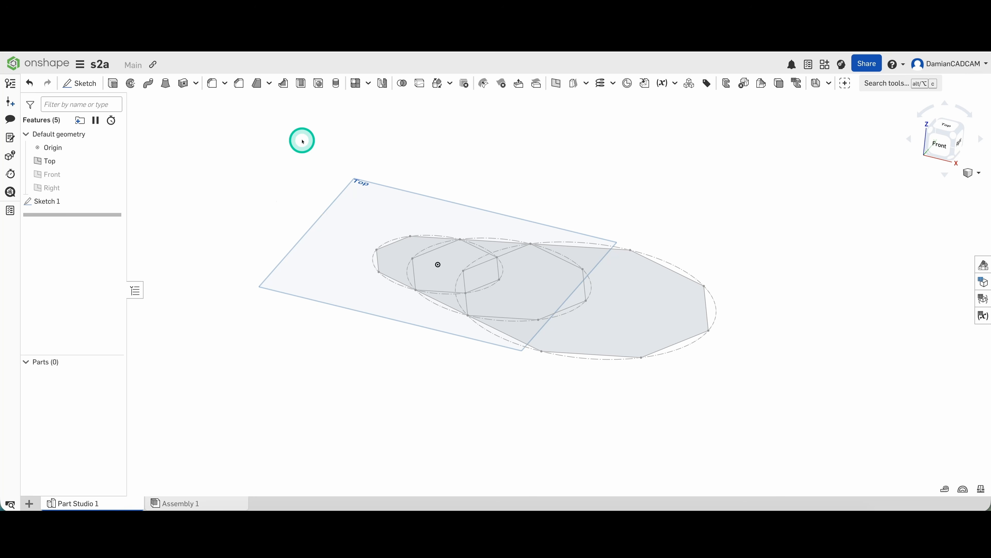
Extrude the three regions that make up the smallest octagon upward as a new solid with a blind depth of 70 mm
right_drag(461, 170, 465, 183)
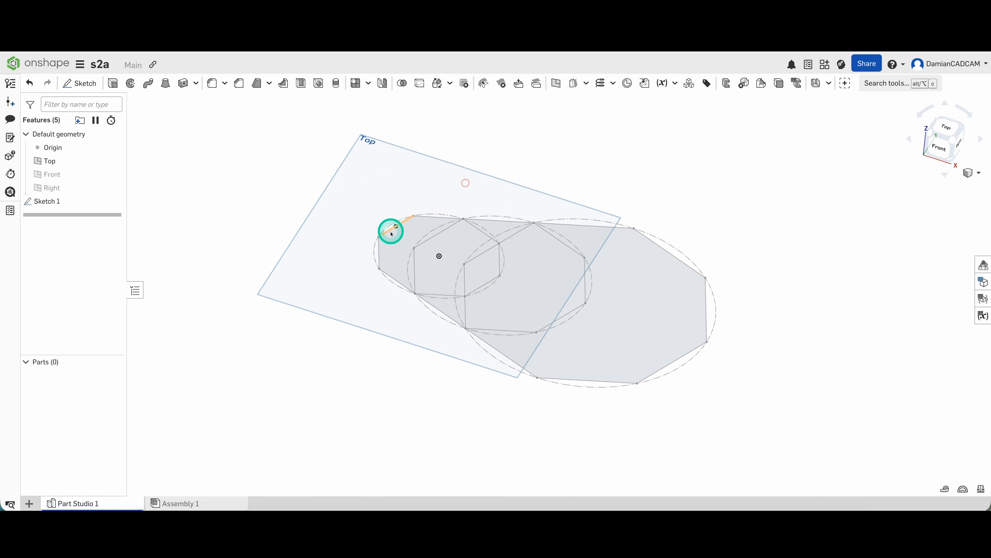
click(397, 244)
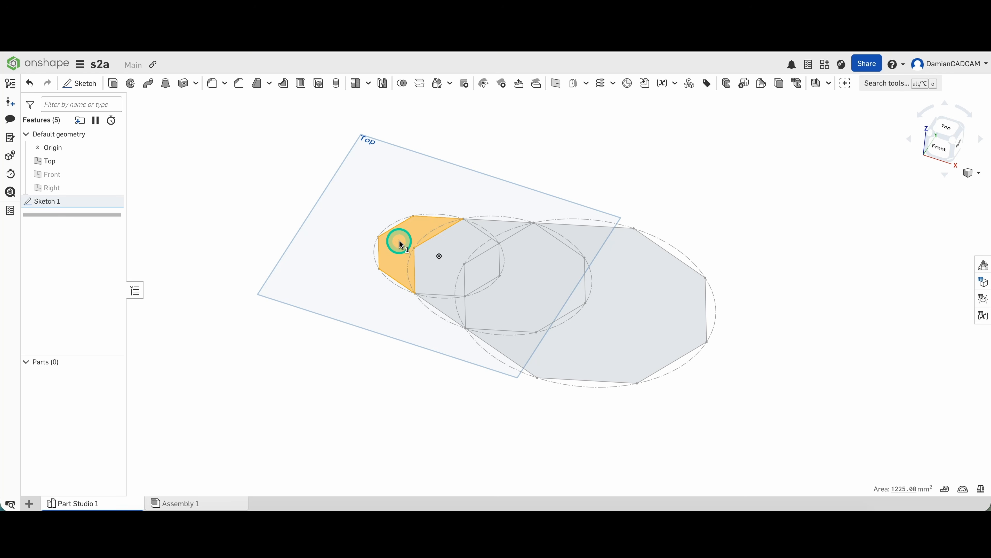
click(432, 271)
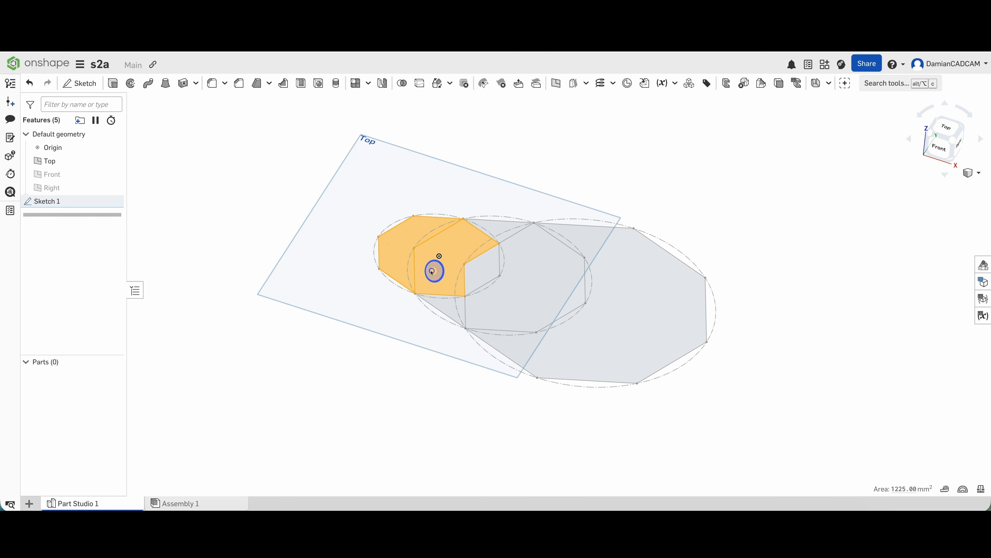
click(481, 270)
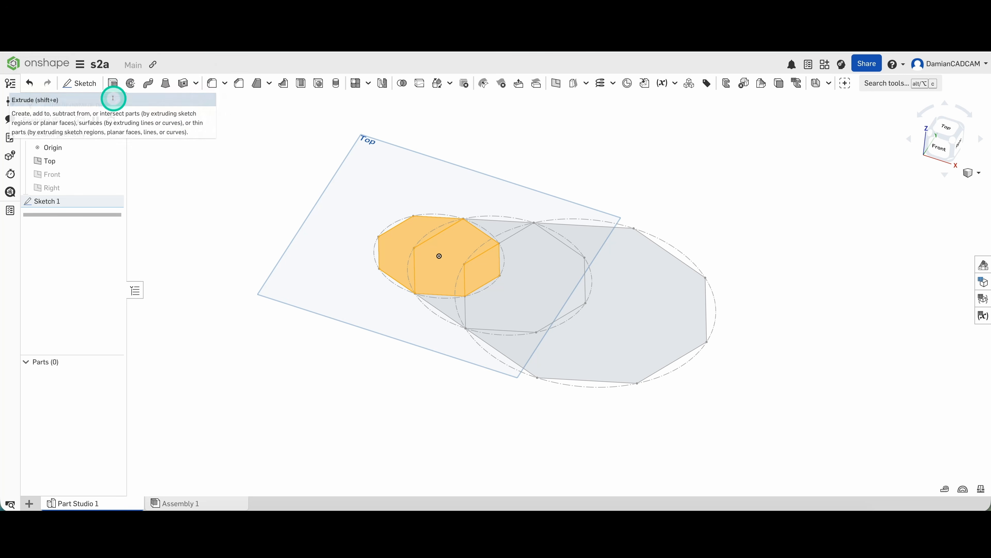
click(112, 83)
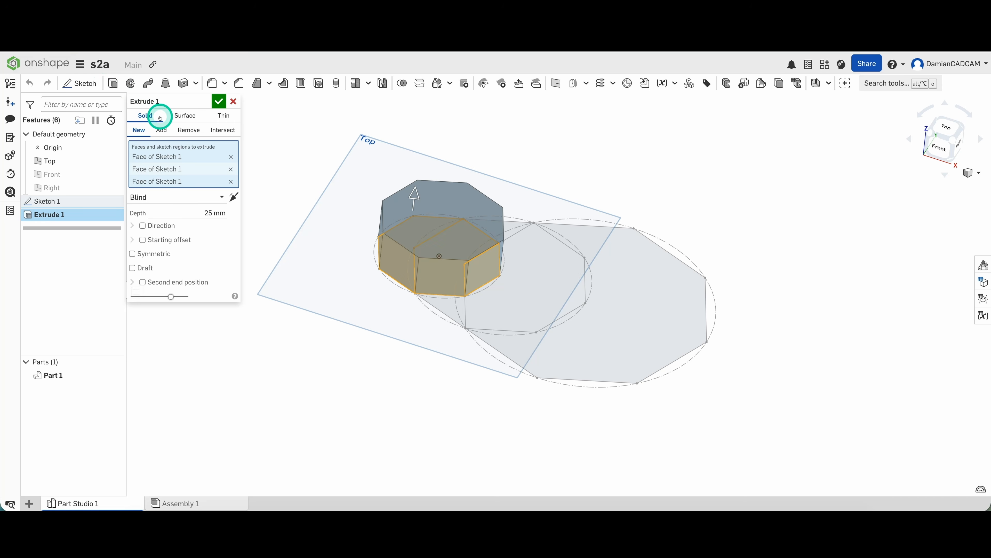
click(208, 212)
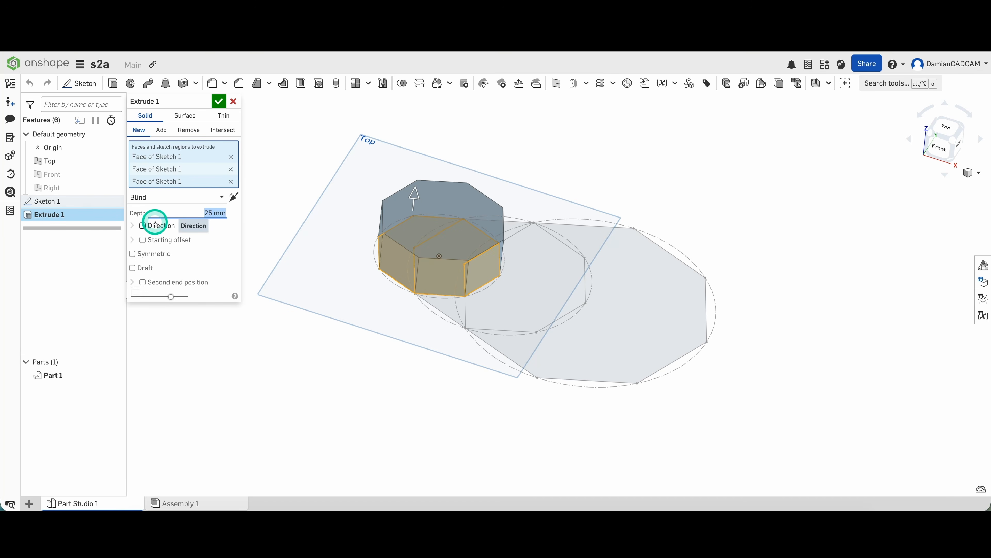
text(70)
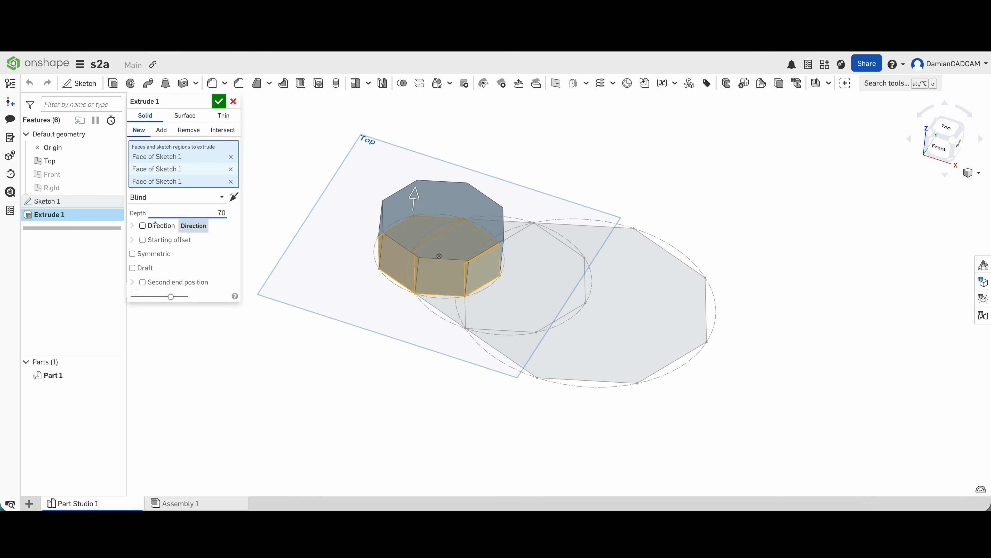
key(Return)
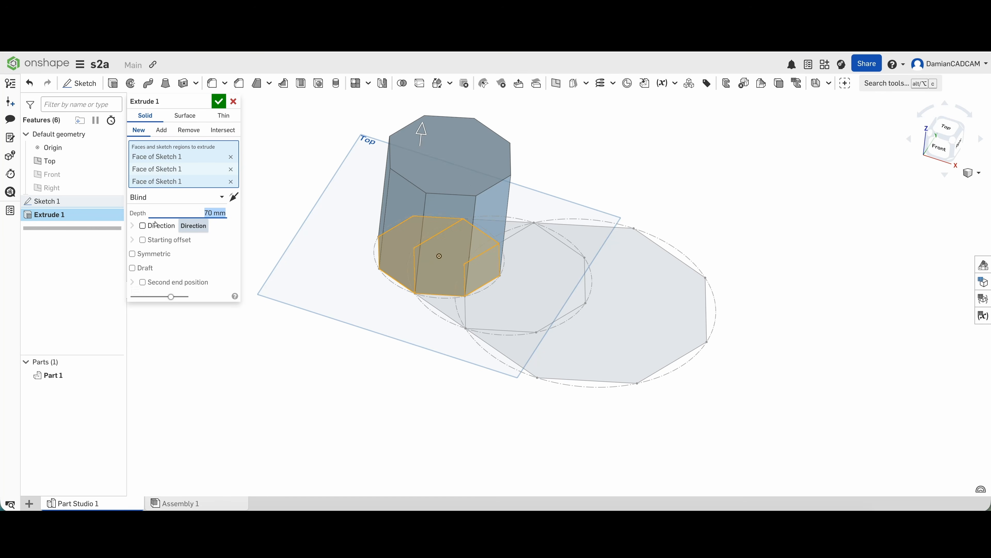
key(Return)
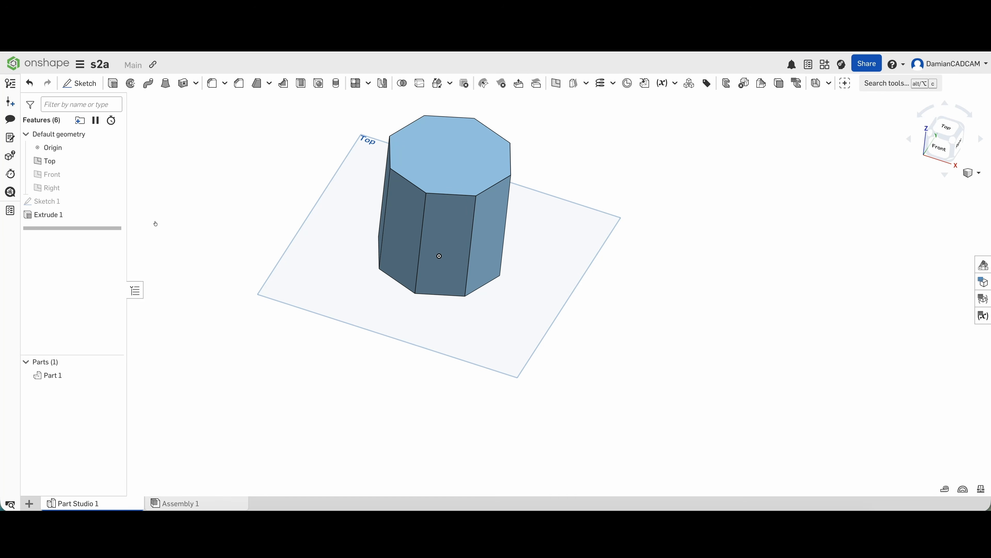
Show Sketch 1 again so its octagon regions can be reused
click(260, 189)
click(264, 196)
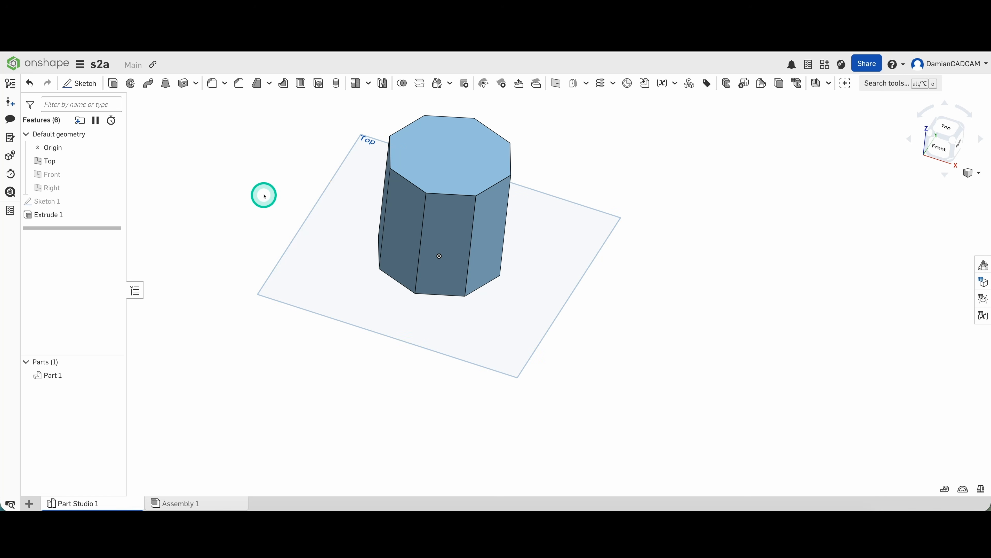
click(69, 202)
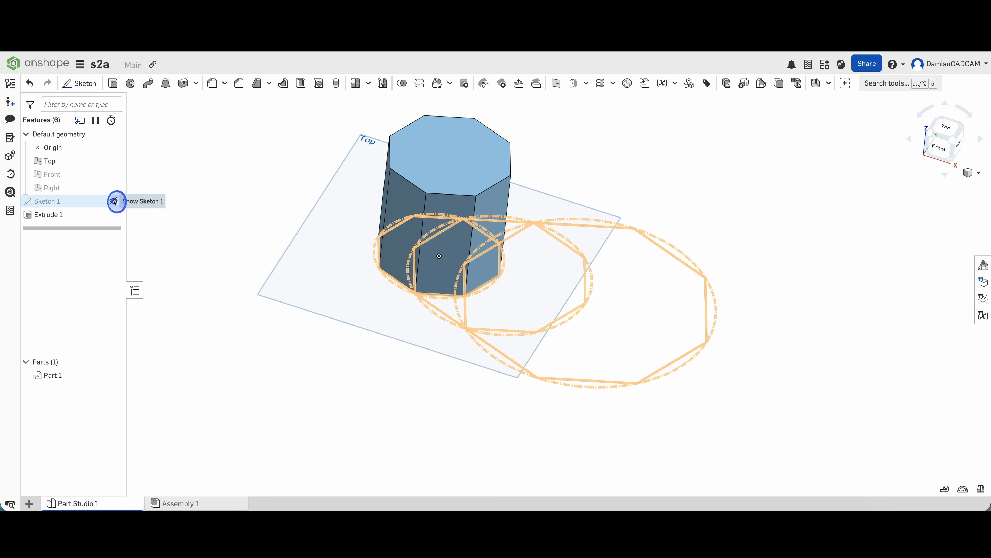
click(114, 202)
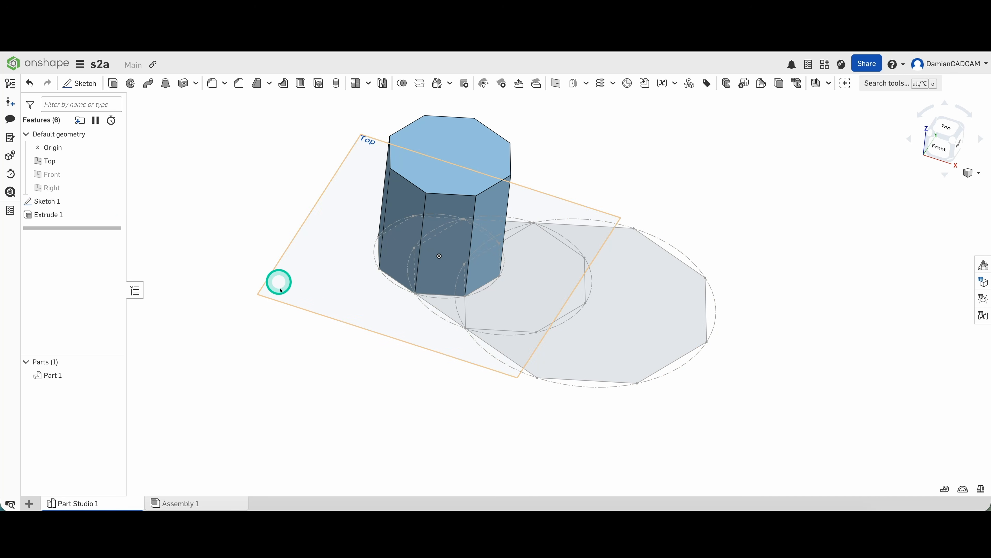
click(282, 231)
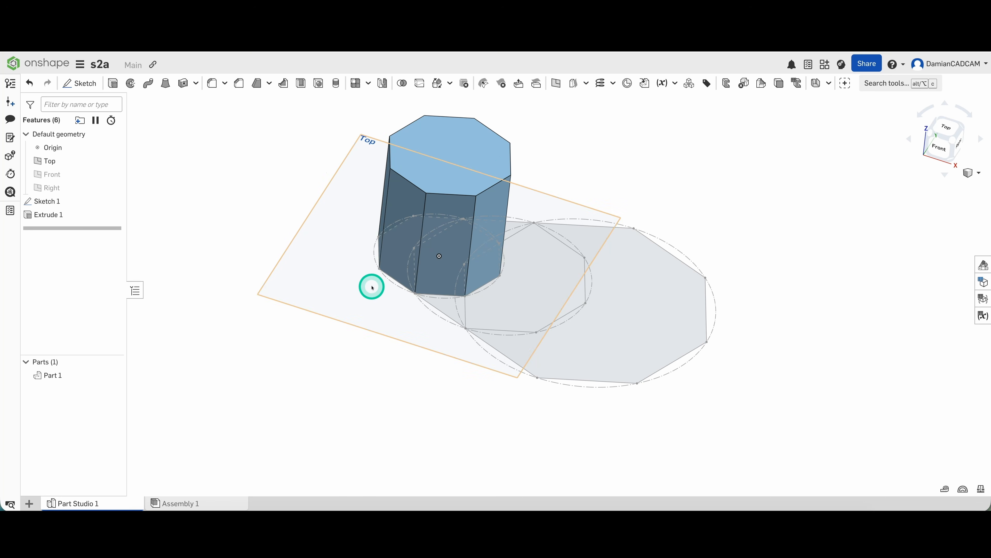
Extrude the three middle-octagon regions outside the tall block 40 mm upward, added to Part 1
click(450, 309)
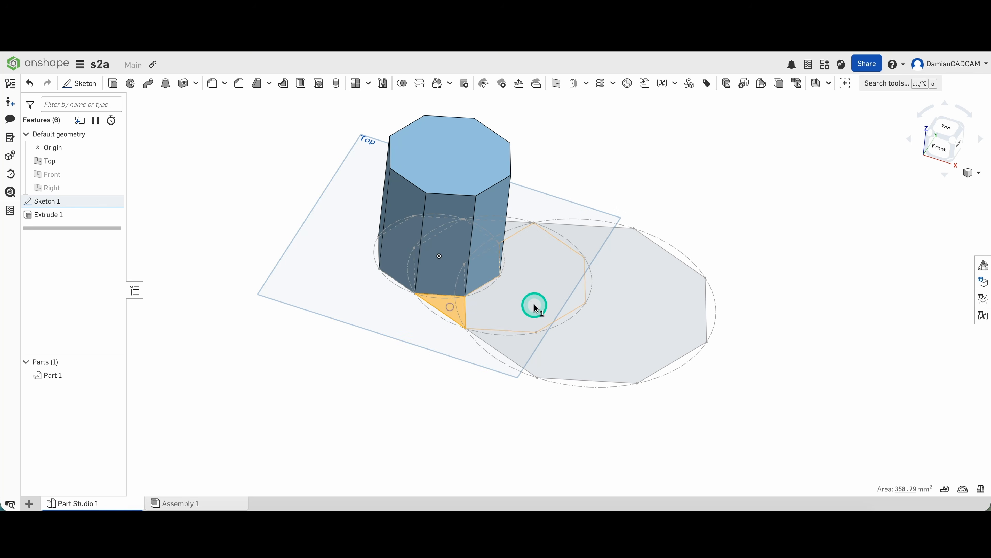
click(526, 294)
middle_drag(559, 268, 505, 302)
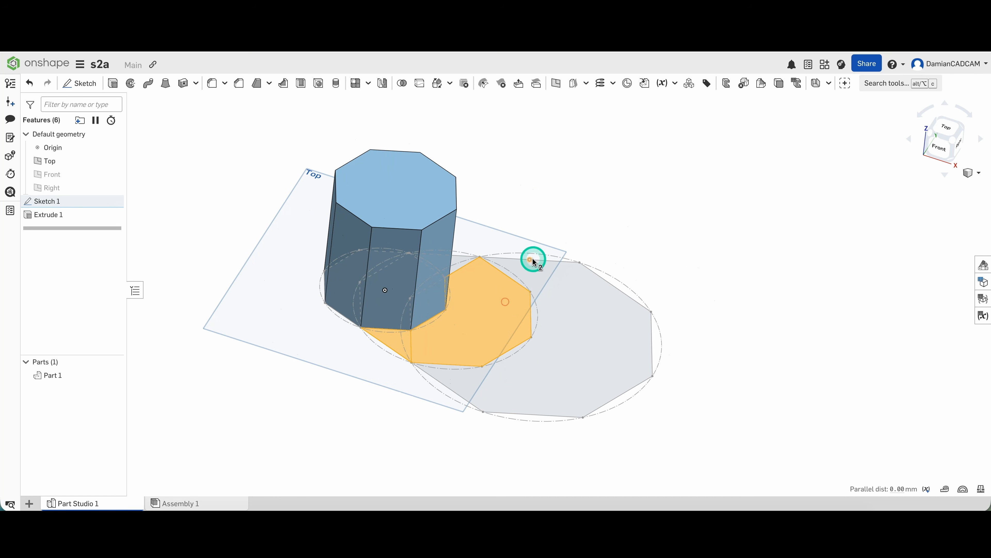
right_drag(534, 259, 506, 273)
click(447, 258)
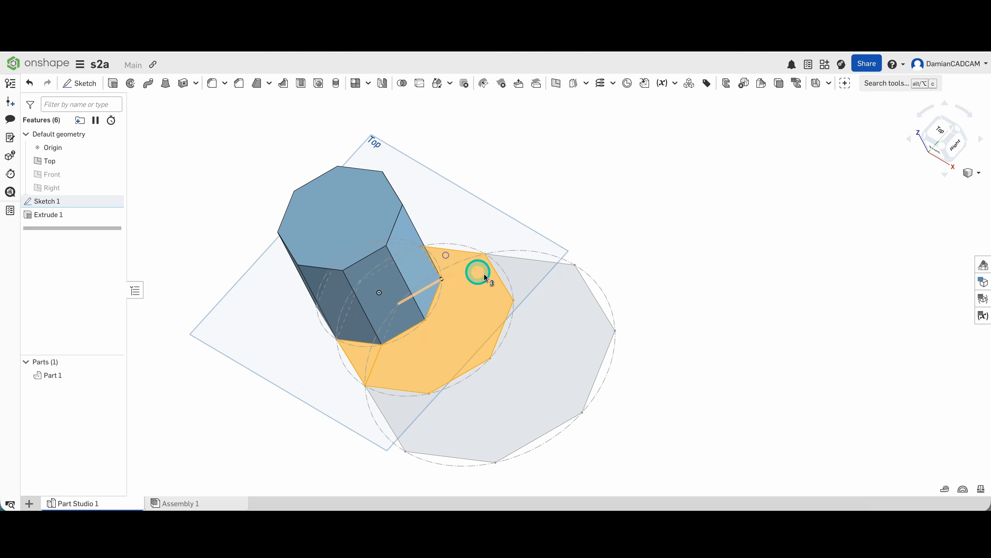
right_drag(468, 335, 482, 310)
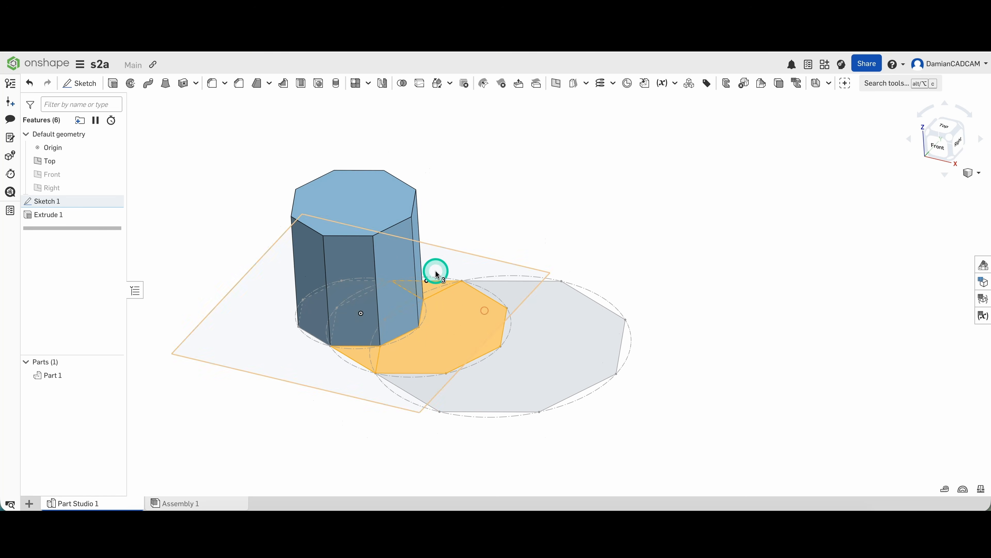
click(112, 83)
text(40)
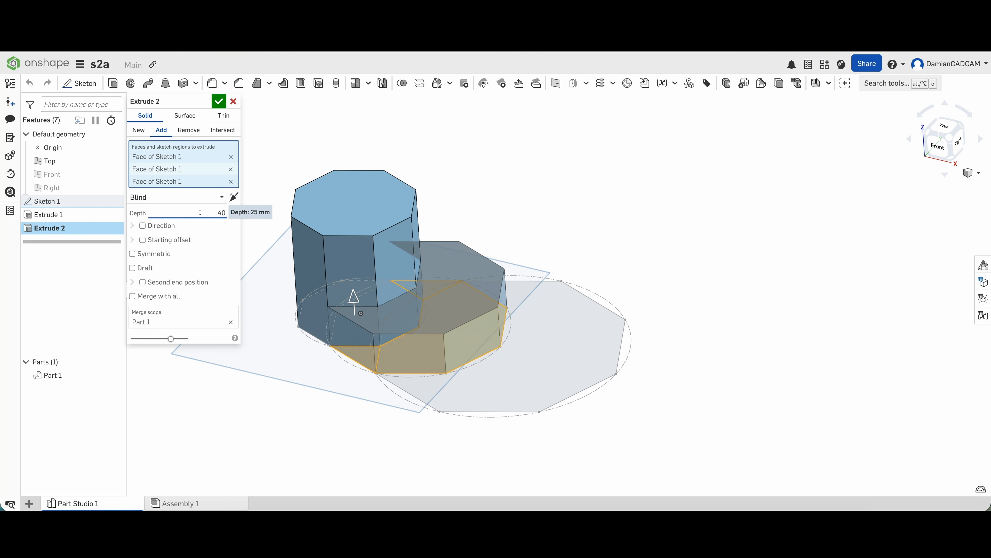
key(Return)
click(200, 213)
key(Return)
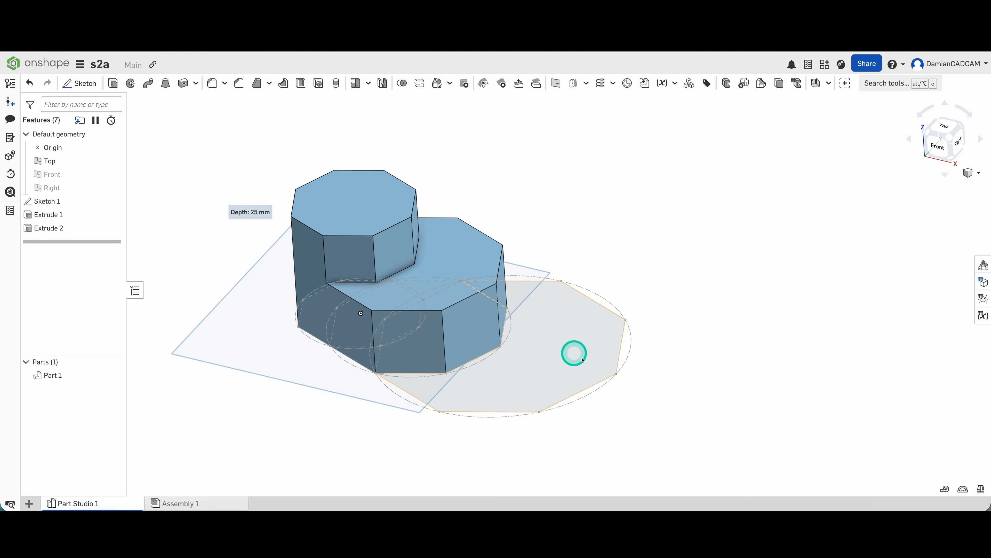
Extrude the largest octagon's remaining region outside the solid 20 mm upward, added to Part 1
click(564, 351)
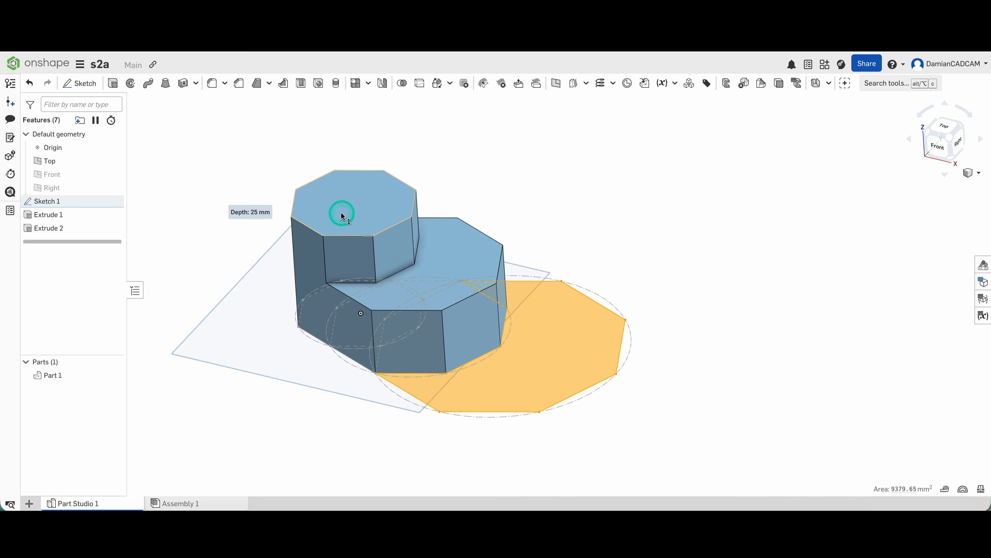
click(112, 84)
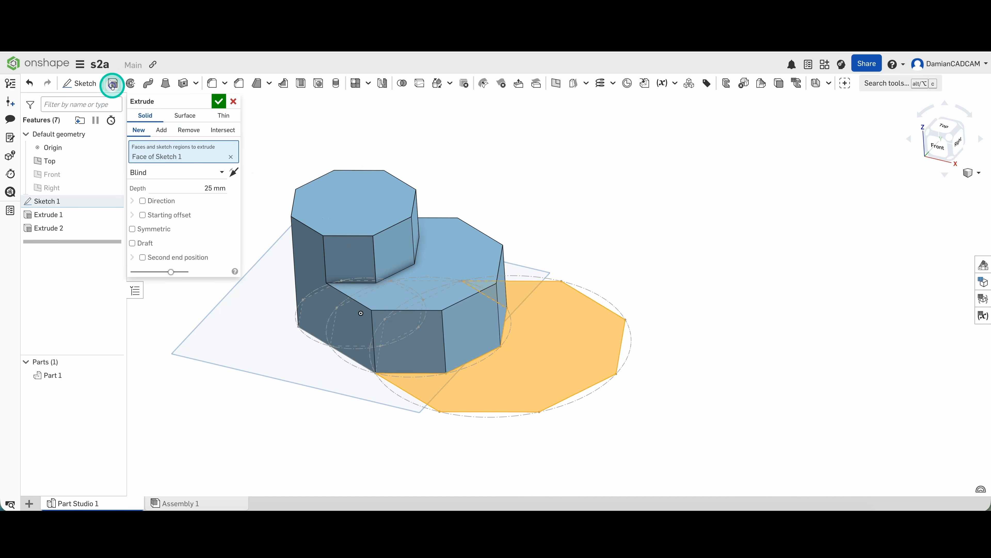
click(195, 186)
text(20)
key(Return)
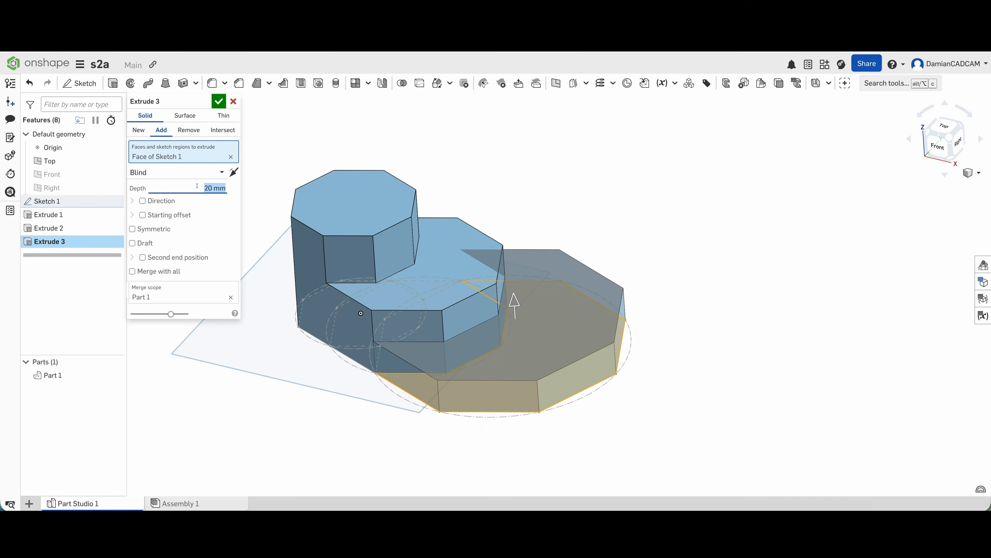
key(Return)
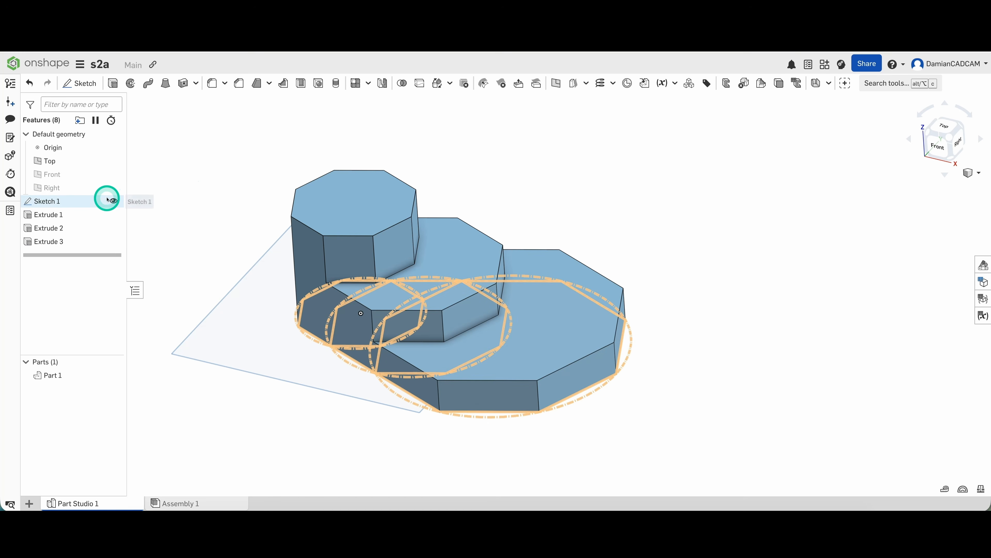
Hide Sketch 1 and select the top face of the tallest octagonal block
click(113, 201)
right_drag(244, 187, 311, 189)
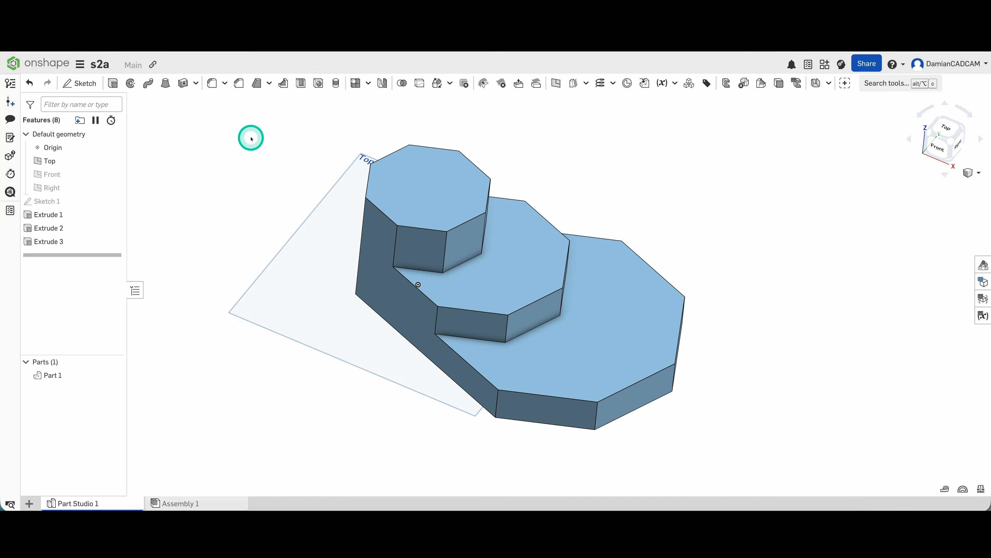
click(427, 176)
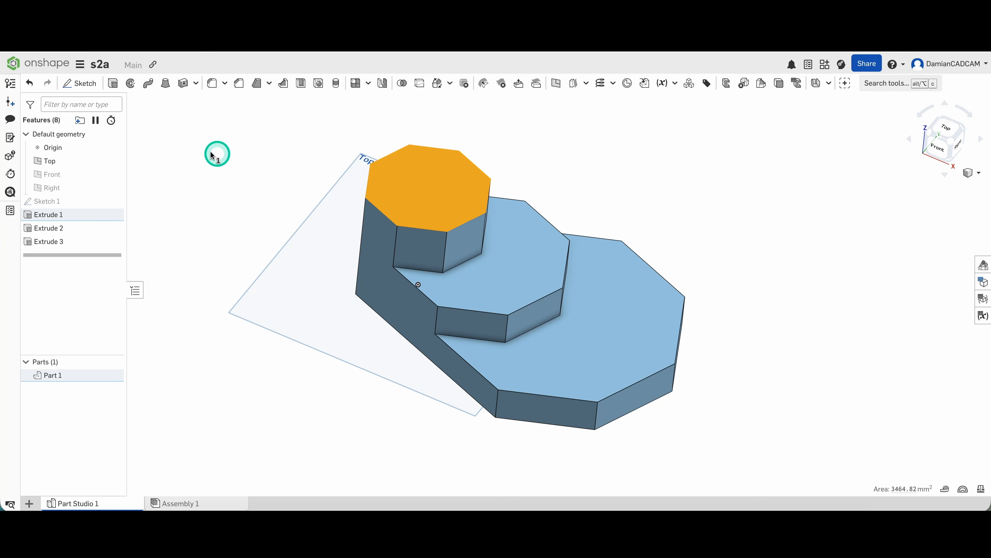
Start a sketch on the selected top face of the tallest block and view it normal to the sketch plane
click(90, 85)
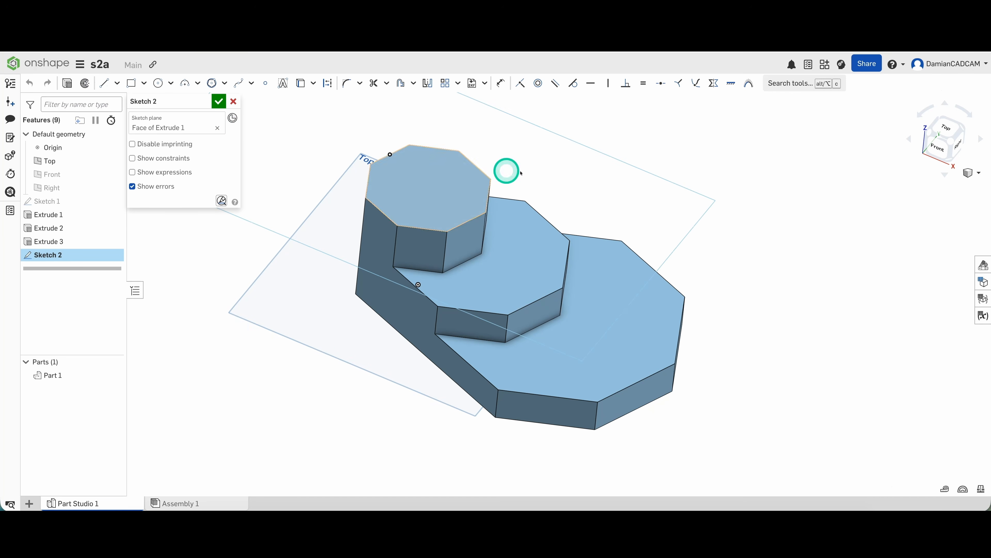
right_click(672, 150)
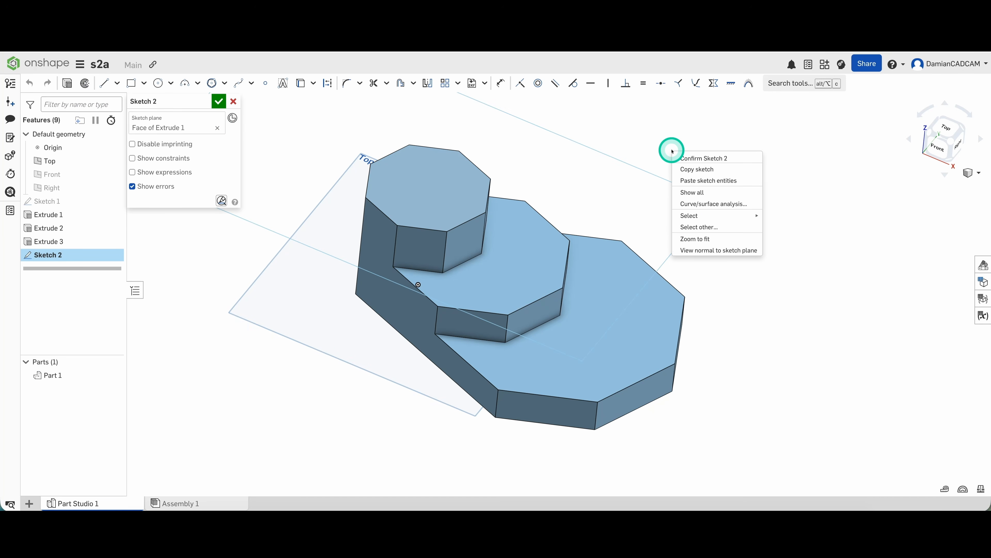
click(750, 251)
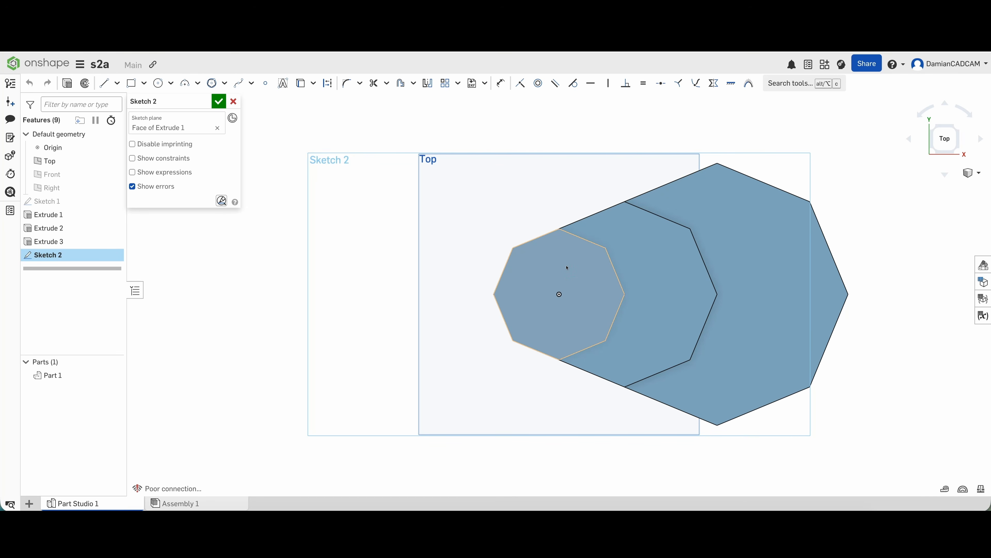
Offset the tallest block's octagonal top-face outline 3 mm inward and finish the sketch
click(413, 83)
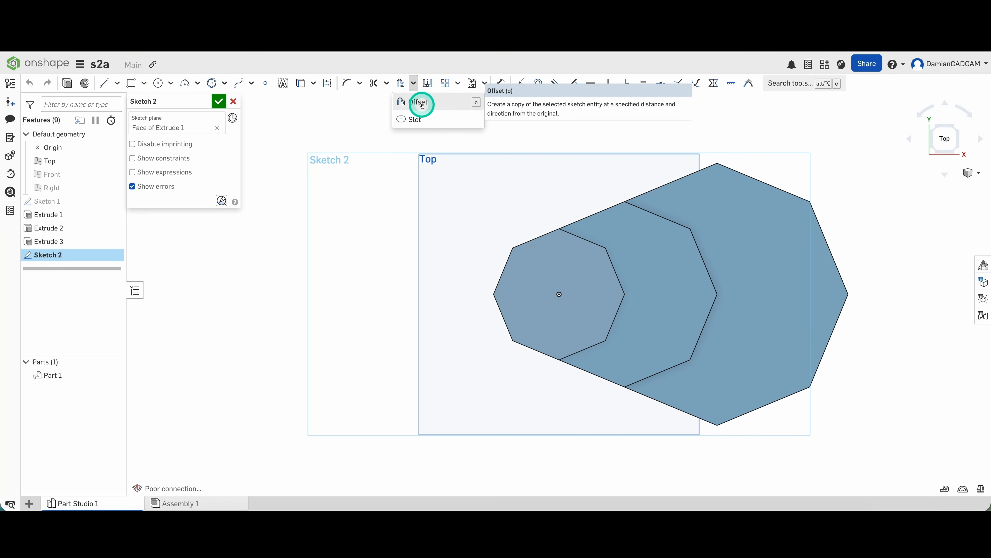
click(422, 103)
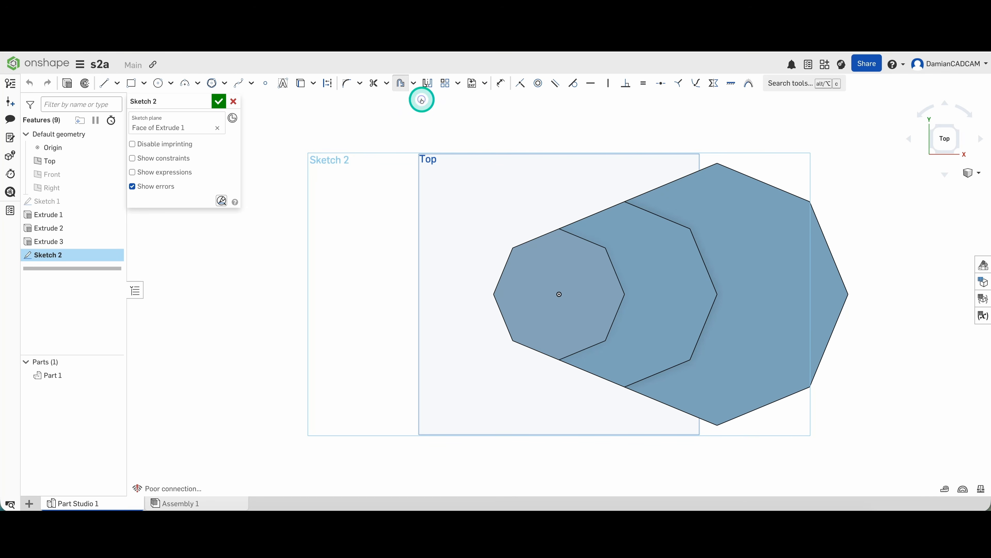
click(553, 256)
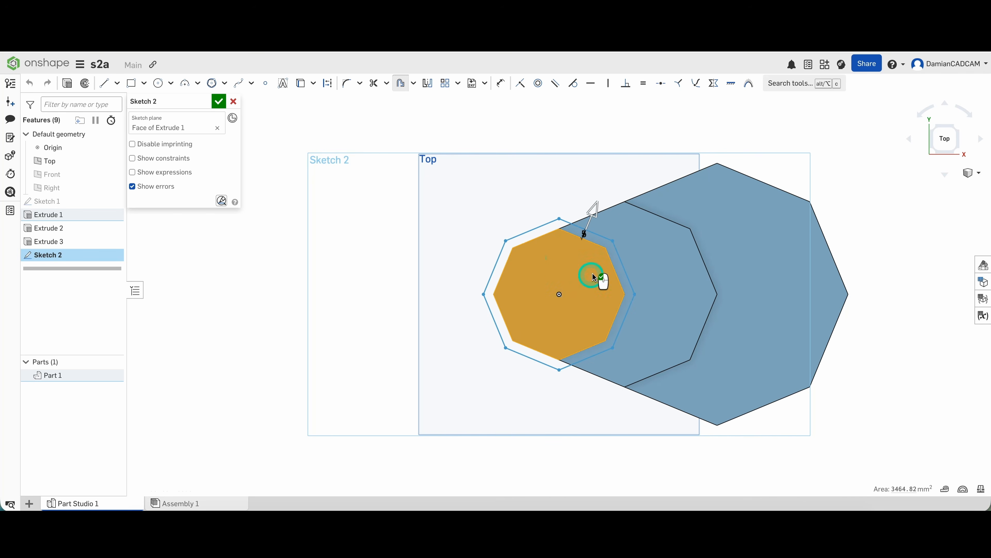
mouse_move(593, 214)
mouse_down()
mouse_move(585, 234)
mouse_move(609, 219)
mouse_up()
click(559, 179)
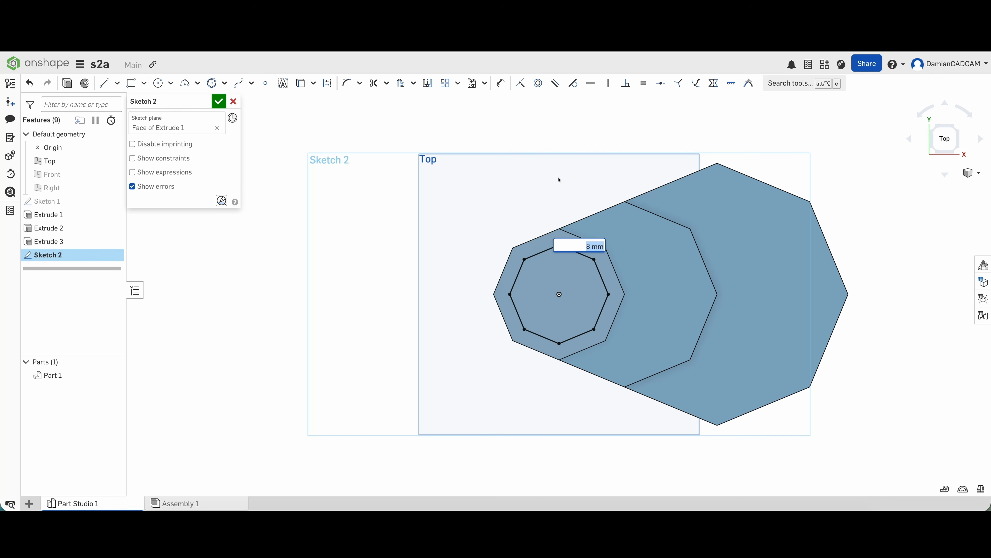
text(3)
key(Return)
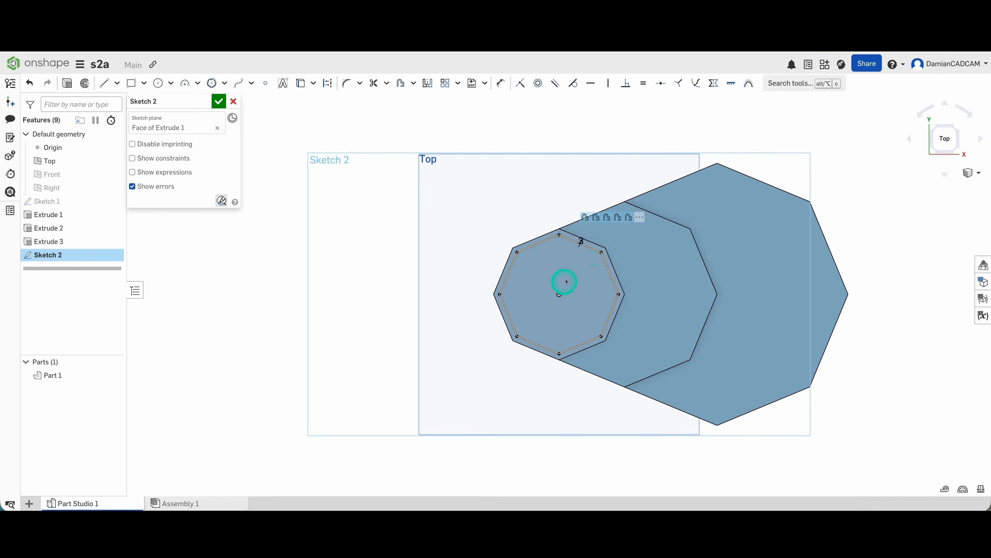
click(219, 101)
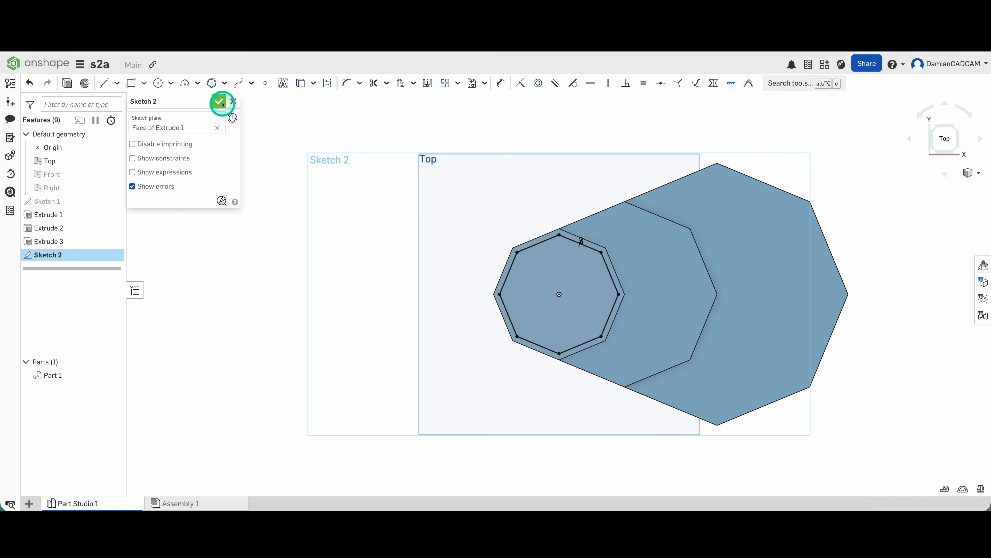
Extrude the inner octagon region 67 mm down into the tallest block as a removal from Part 1
mouse_move(348, 292)
right_down()
mouse_move(341, 232)
mouse_move(335, 242)
right_up()
click(578, 228)
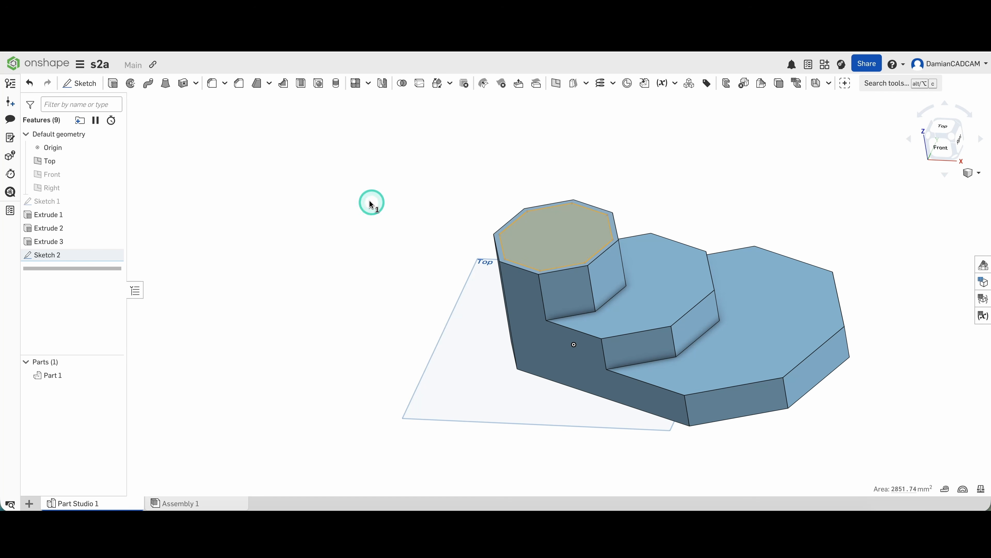
click(113, 84)
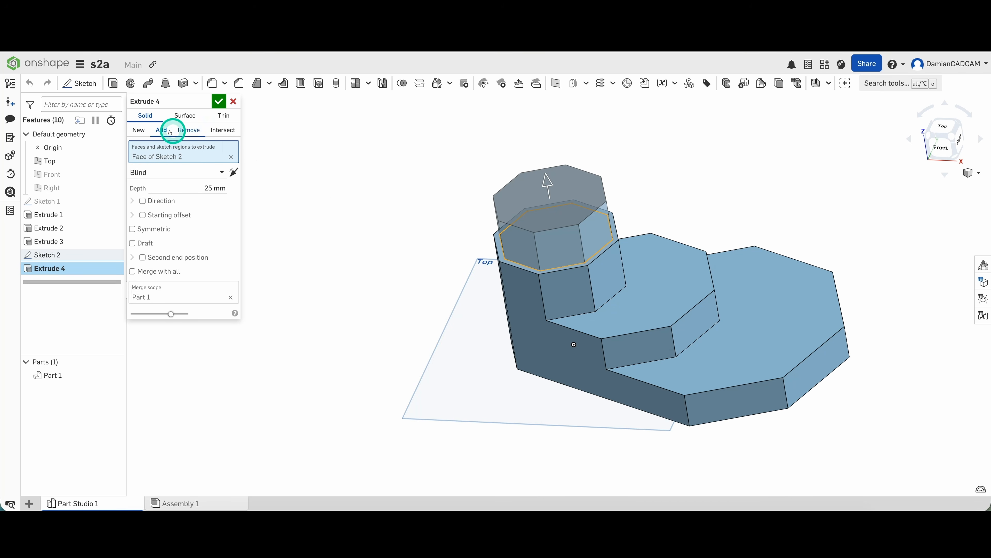
click(191, 131)
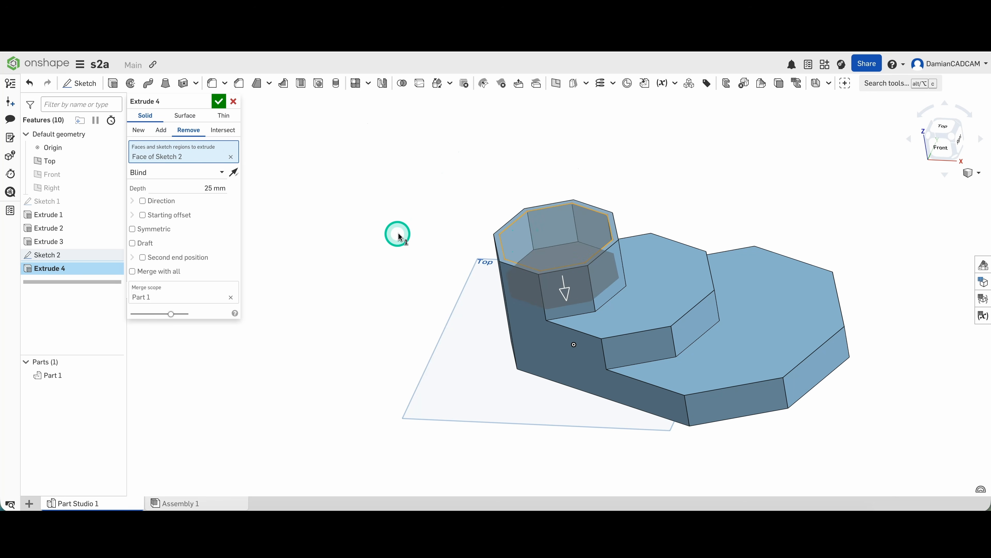
click(210, 188)
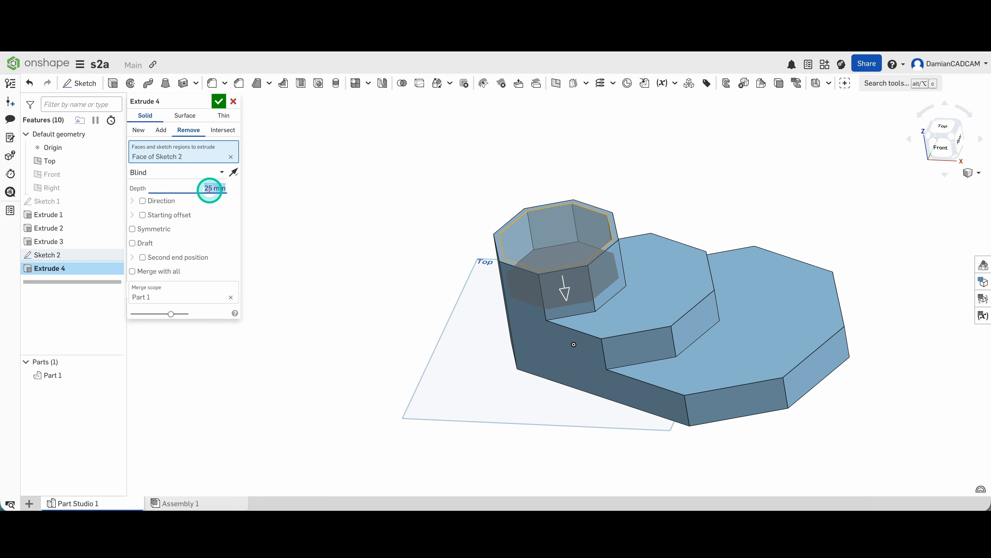
text(67)
key(Return)
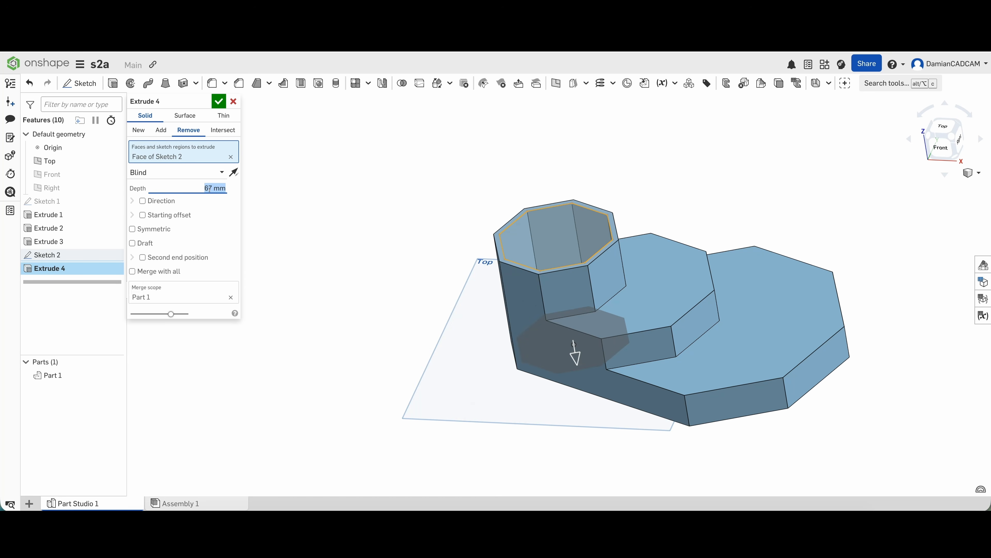
key(Return)
Start a sketch on the top face of the middle step and view it normal to the sketch plane
scroll(277, 299, up, 2)
scroll(274, 299, down, 4)
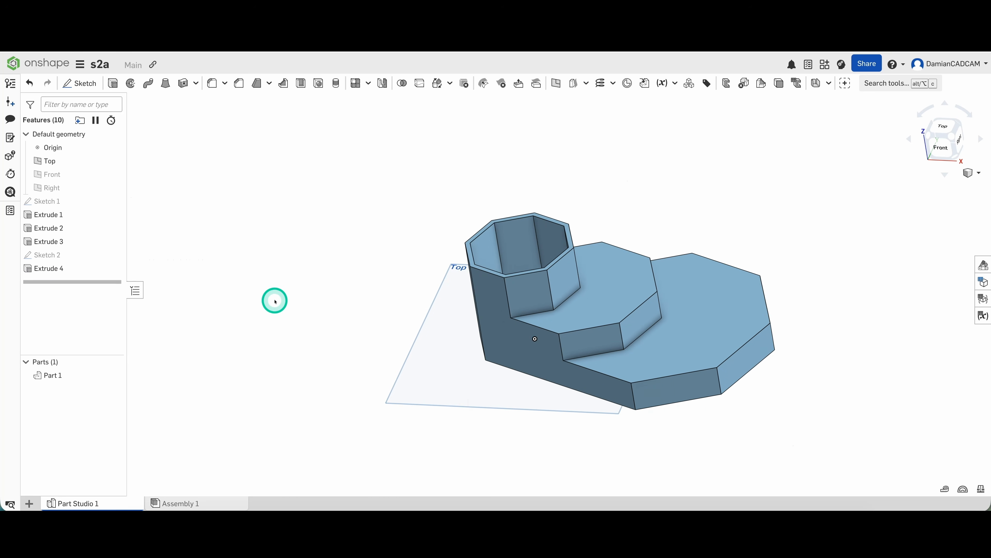
right_drag(275, 291, 359, 206)
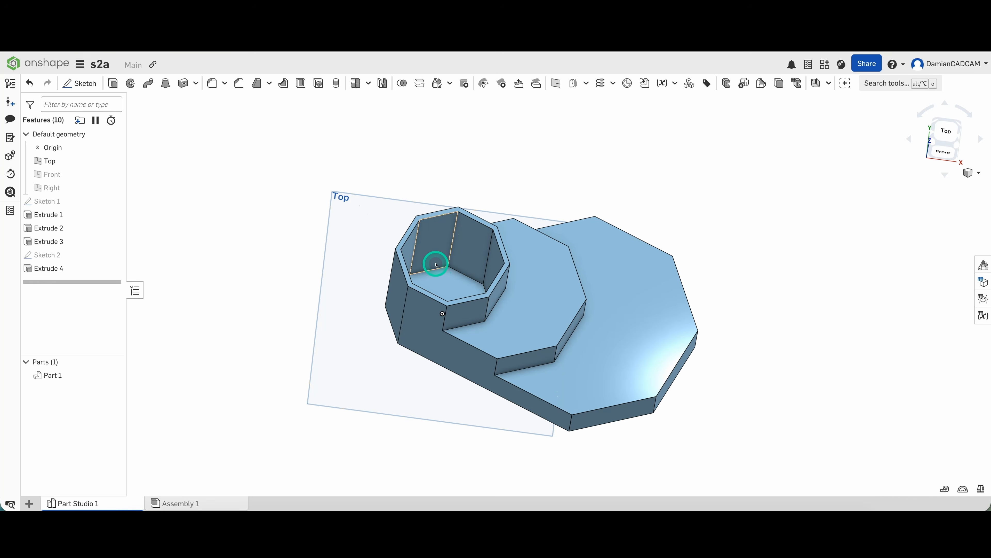
right_drag(453, 269, 383, 228)
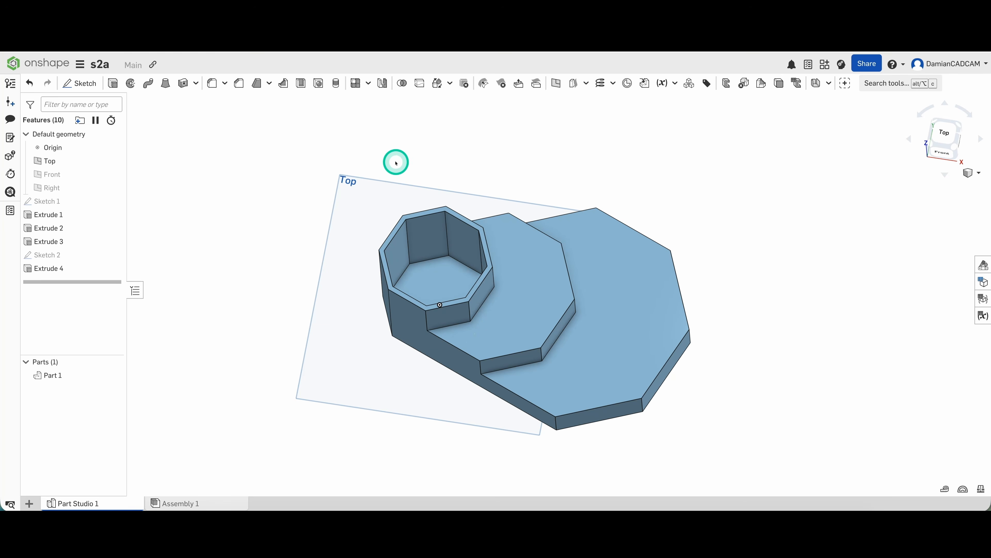
click(540, 305)
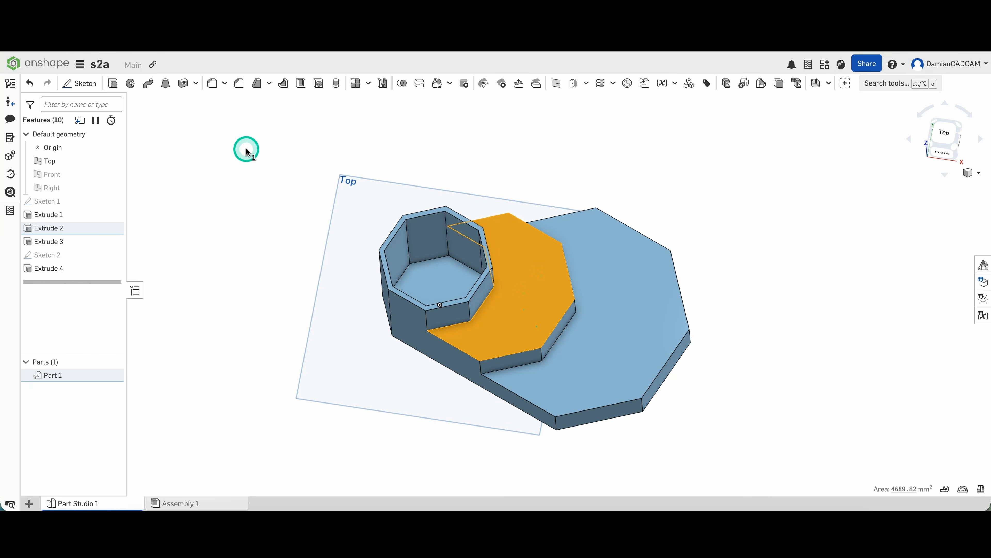
click(81, 83)
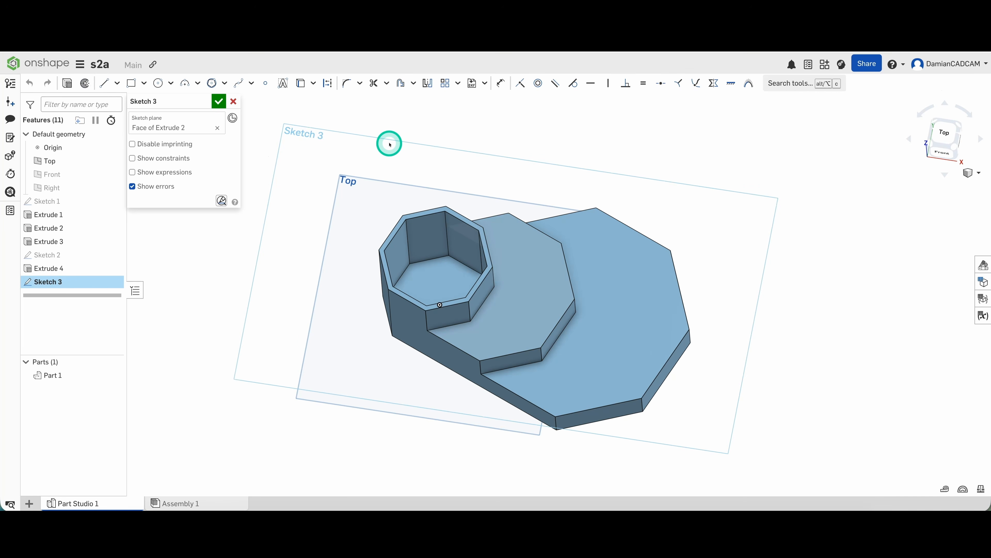
key(n)
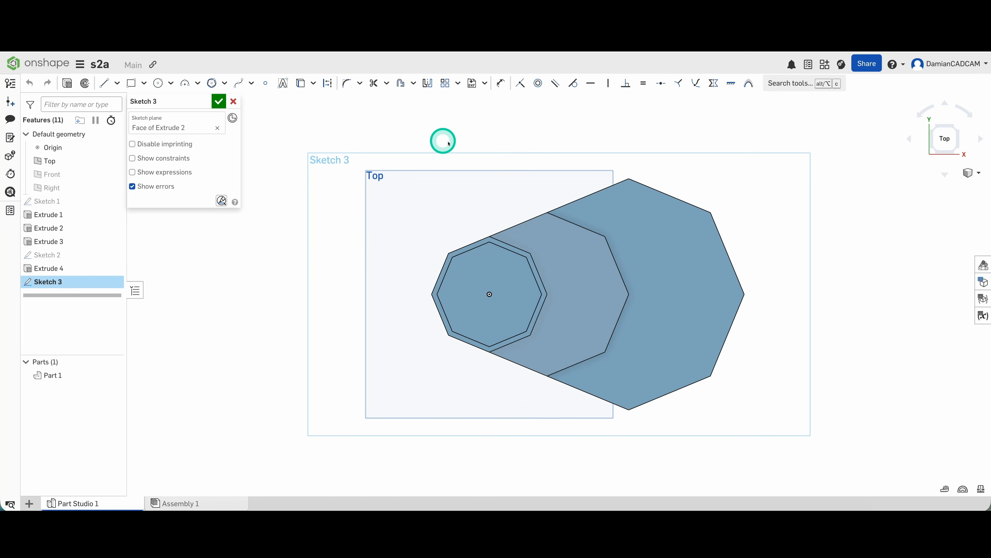
Offset the middle step's top-face outline 3 mm inward and finish the sketch
click(401, 84)
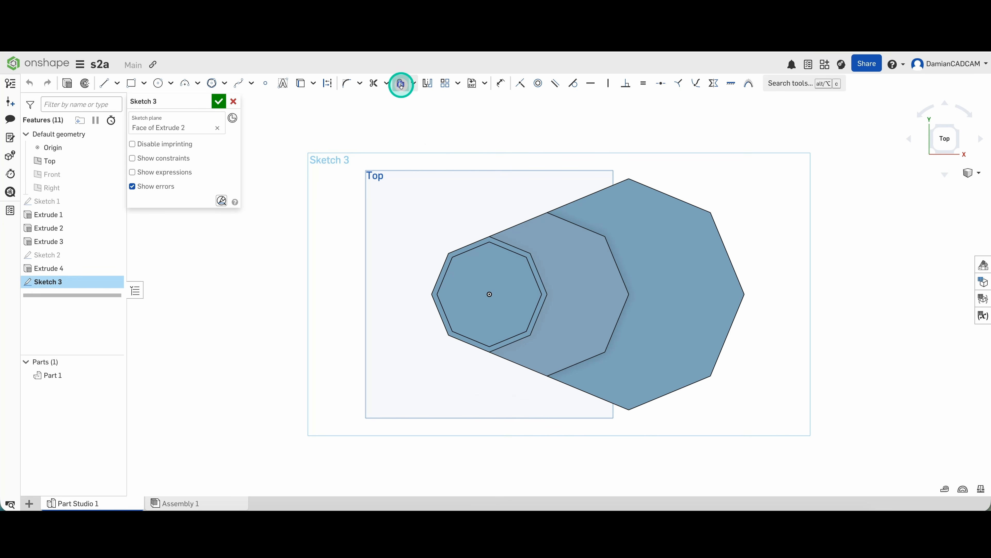
click(586, 272)
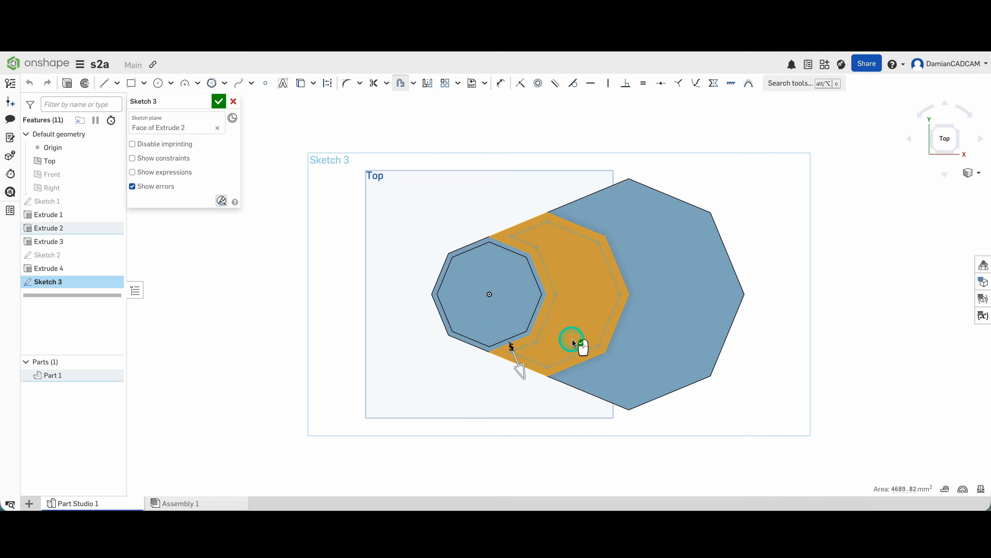
click(586, 284)
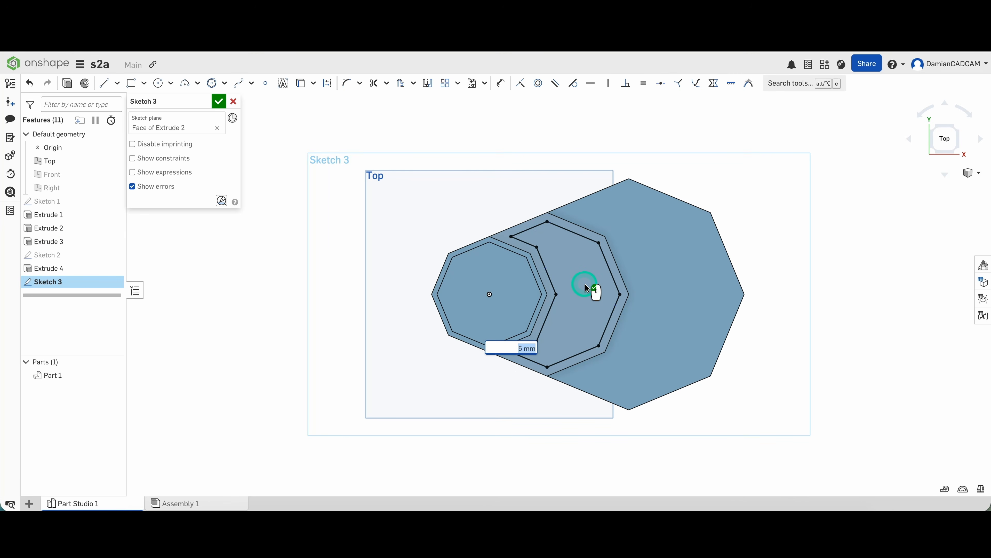
text(3)
key(Return)
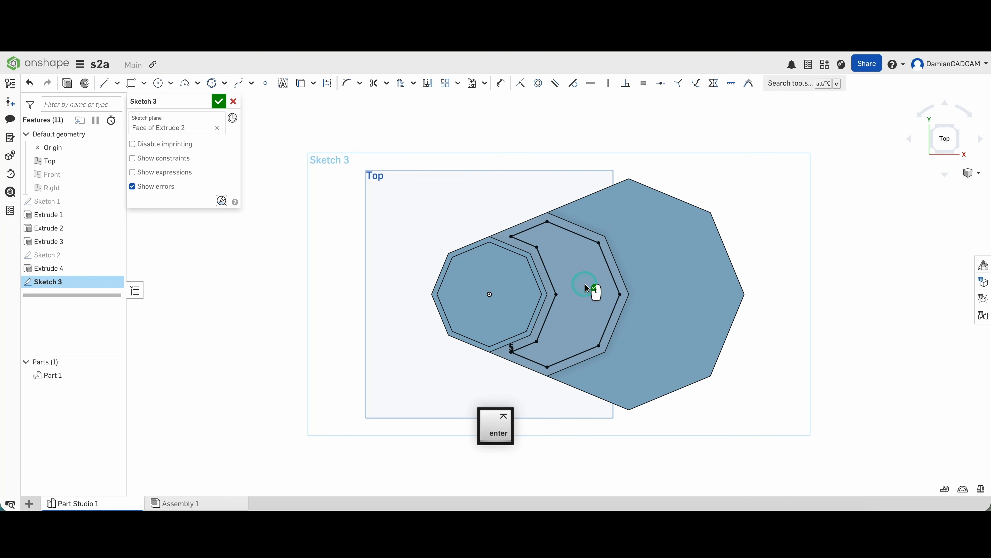
click(570, 259)
scroll(617, 300, up, 3)
click(531, 291)
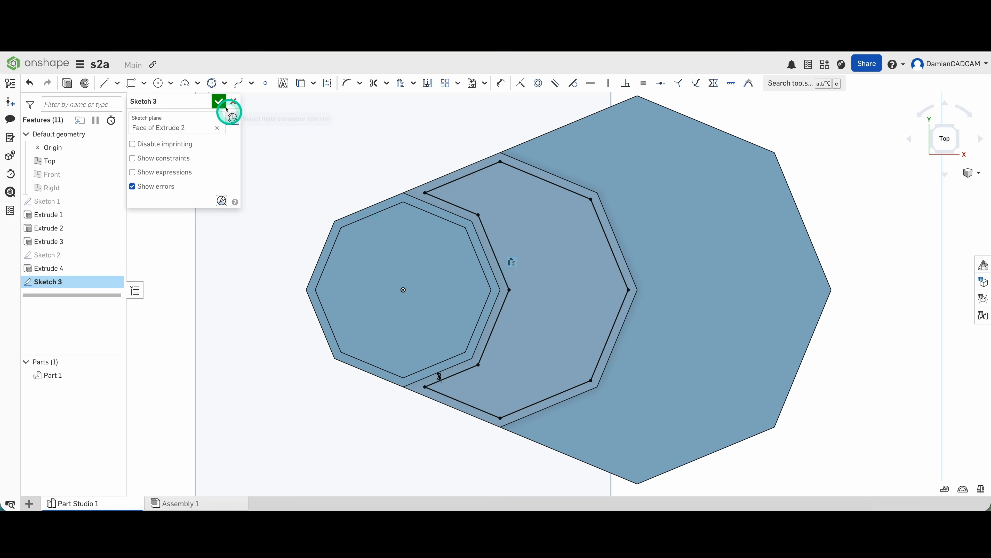
click(220, 101)
Extrude the middle step's offset region as a removal from Part 1, ending up to the floor face of the tallest block's pocket
click(432, 320)
right_drag(431, 320, 401, 287)
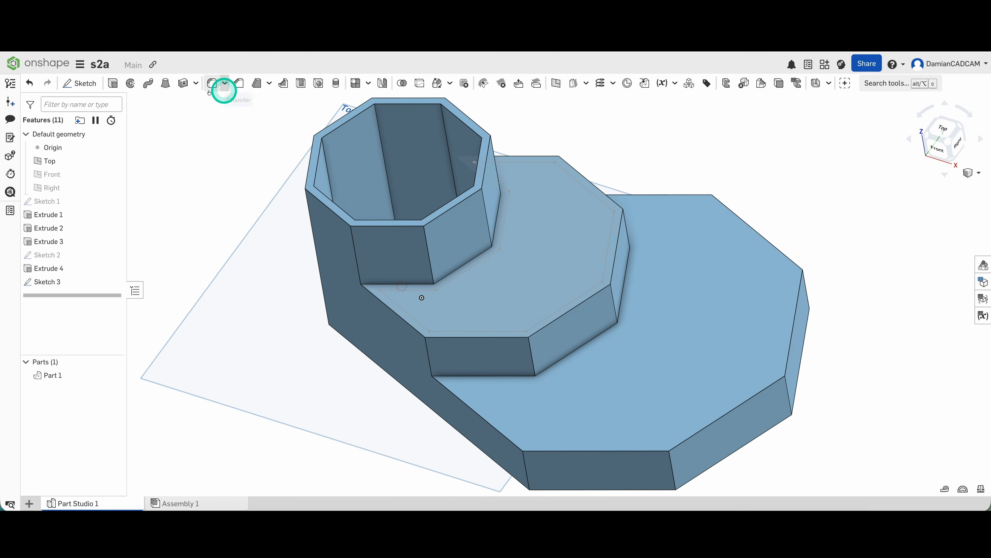
click(113, 83)
click(179, 131)
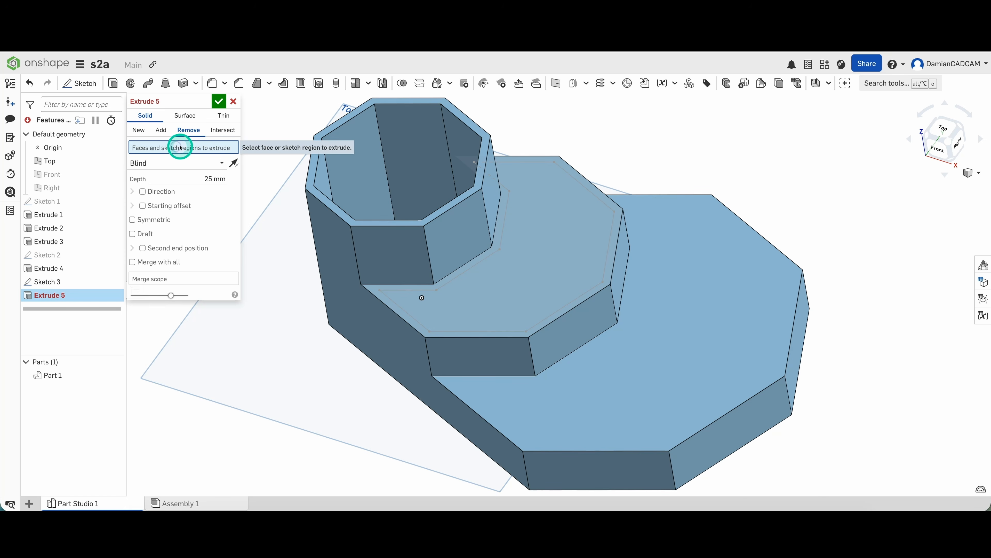
click(568, 251)
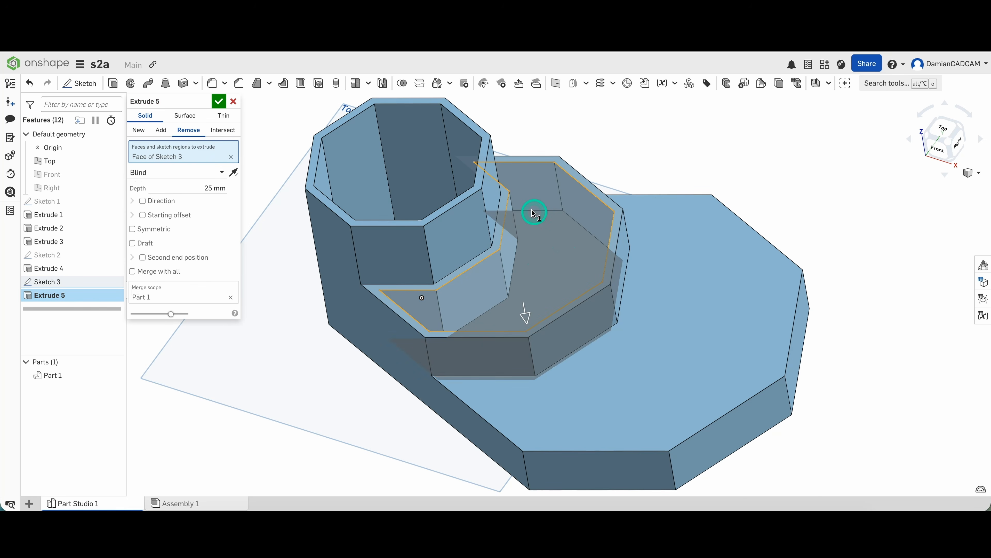
right_drag(543, 222, 505, 226)
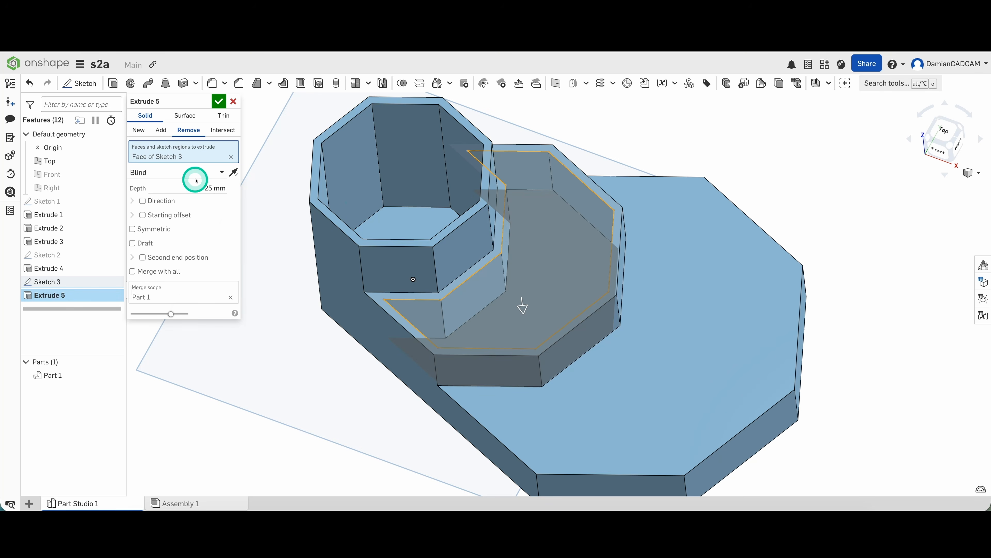
click(220, 173)
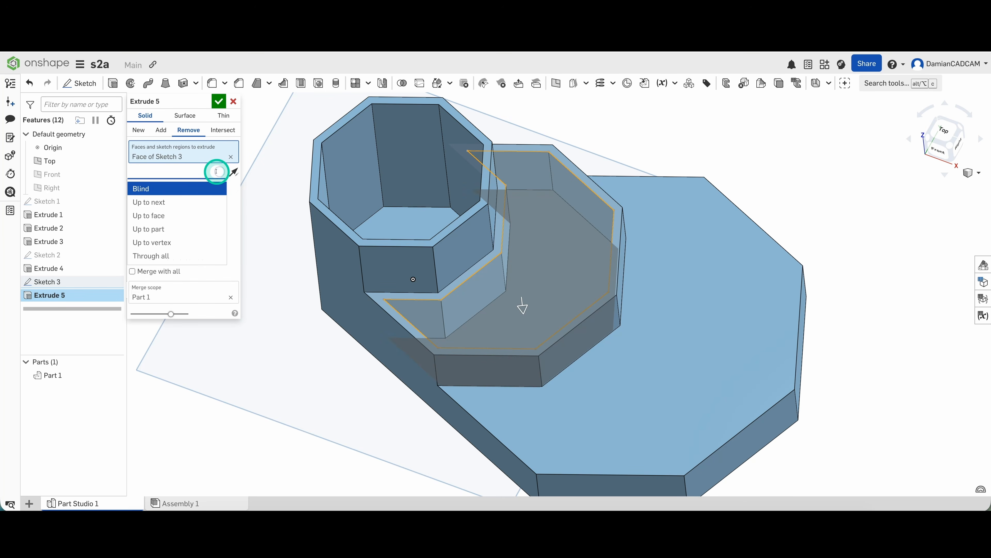
click(160, 215)
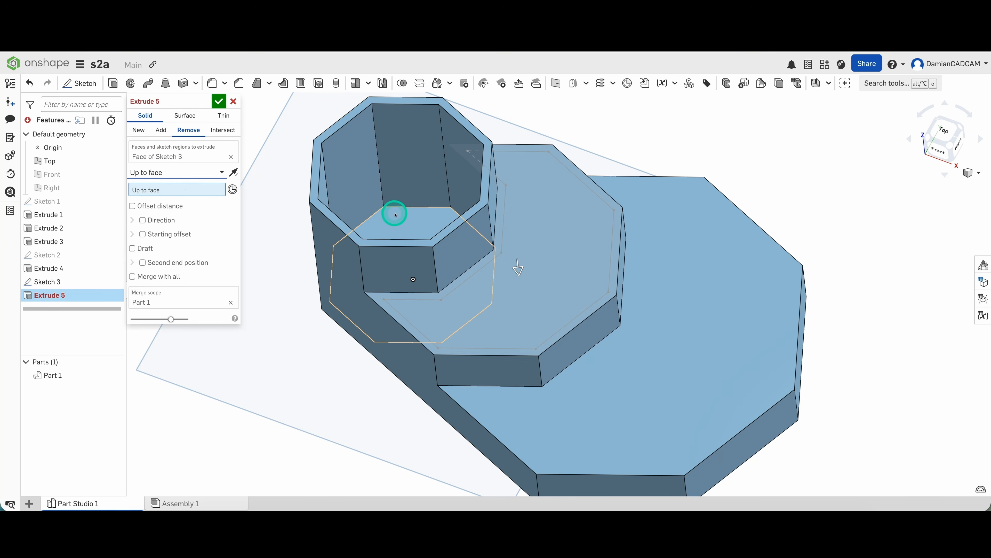
click(418, 223)
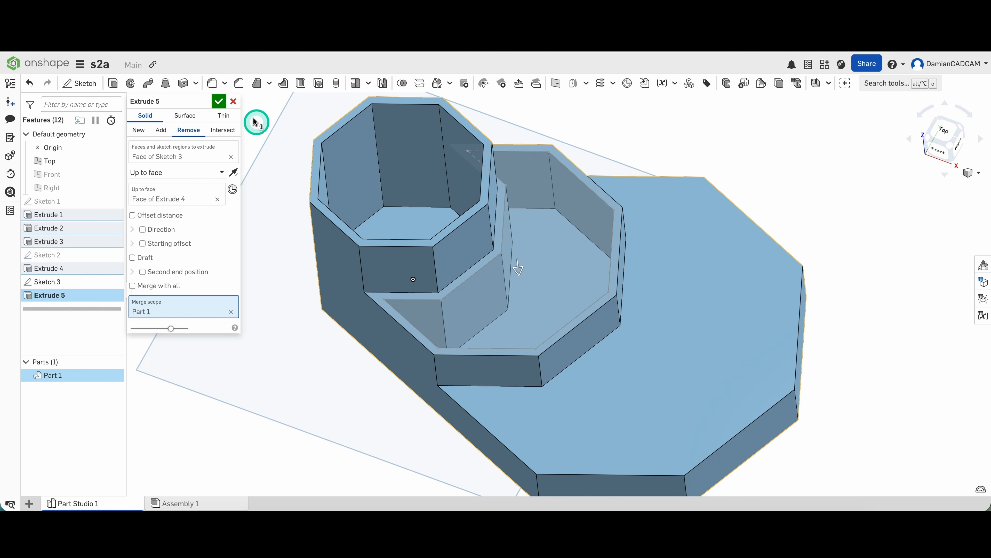
click(219, 102)
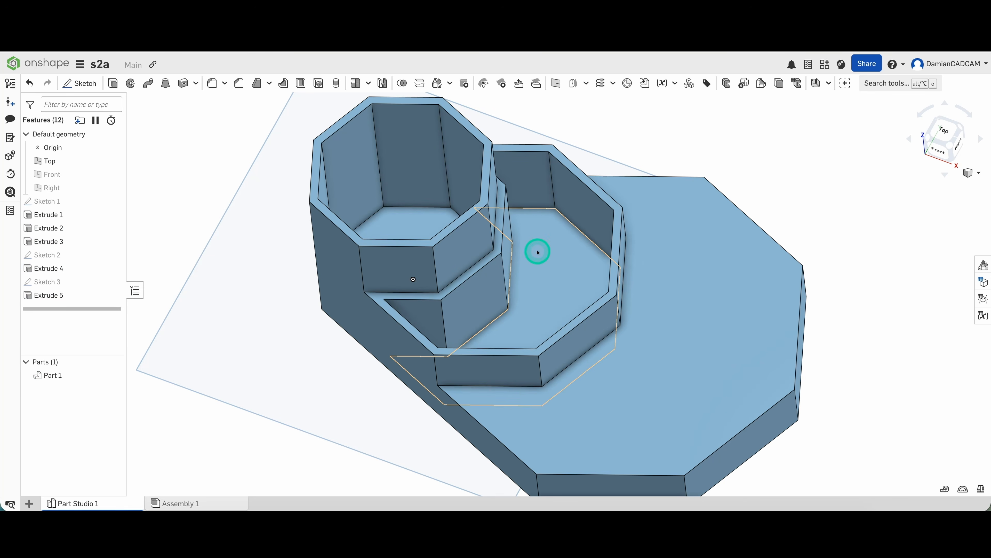
Reopen Sketch 3 for editing, view it normal to its plane and delete the four offset lines beside the tallest block
right_drag(507, 197, 505, 231)
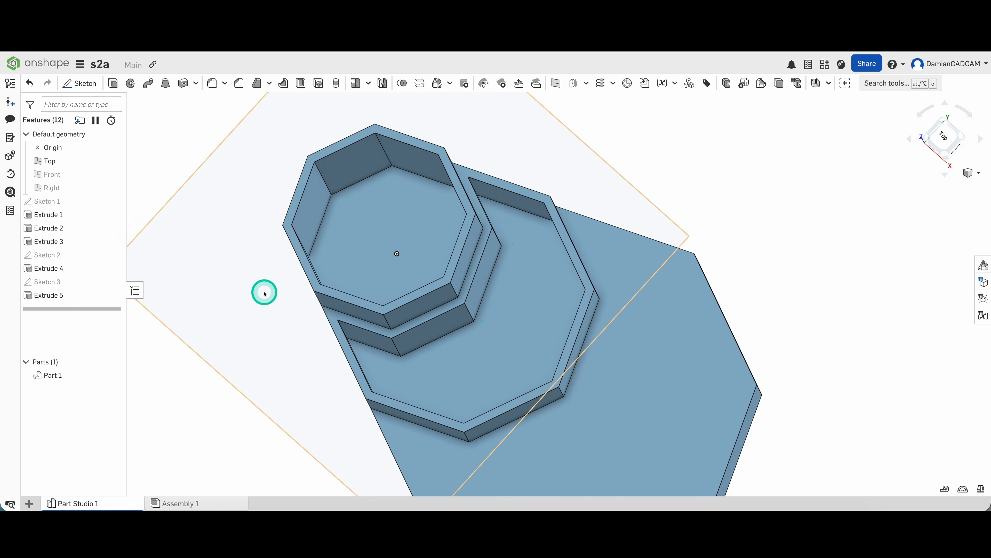
right_click(61, 282)
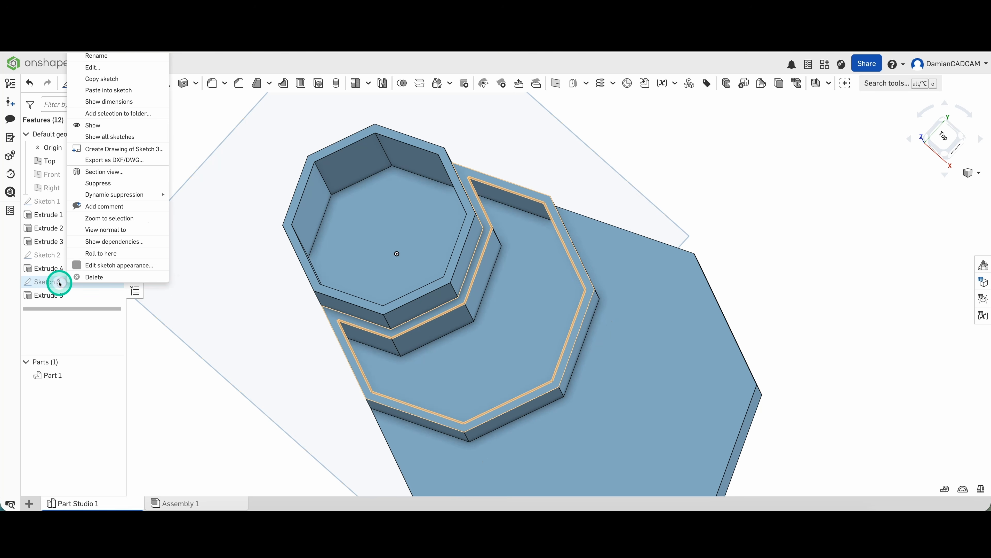
click(92, 68)
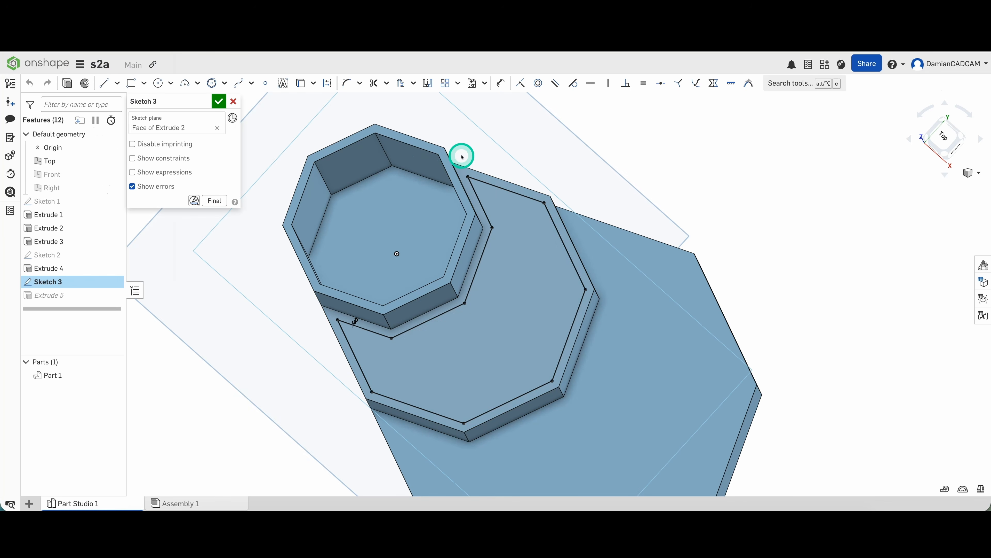
key(n)
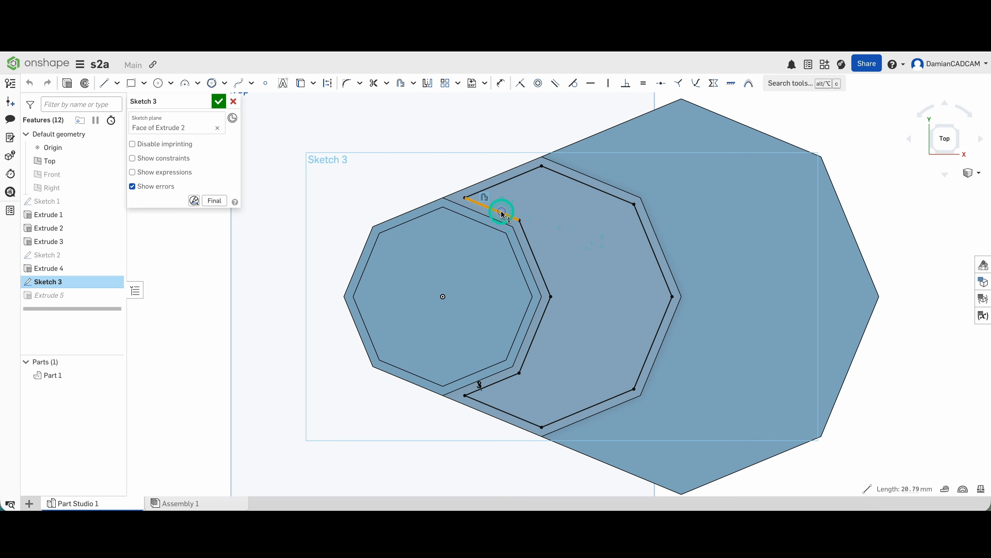
click(526, 234)
click(547, 317)
click(513, 376)
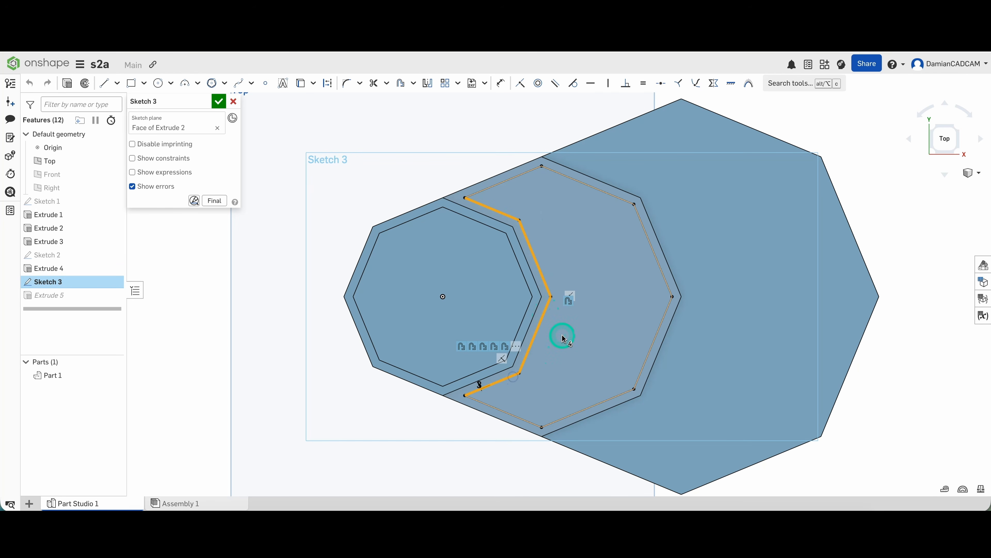
key(Delete)
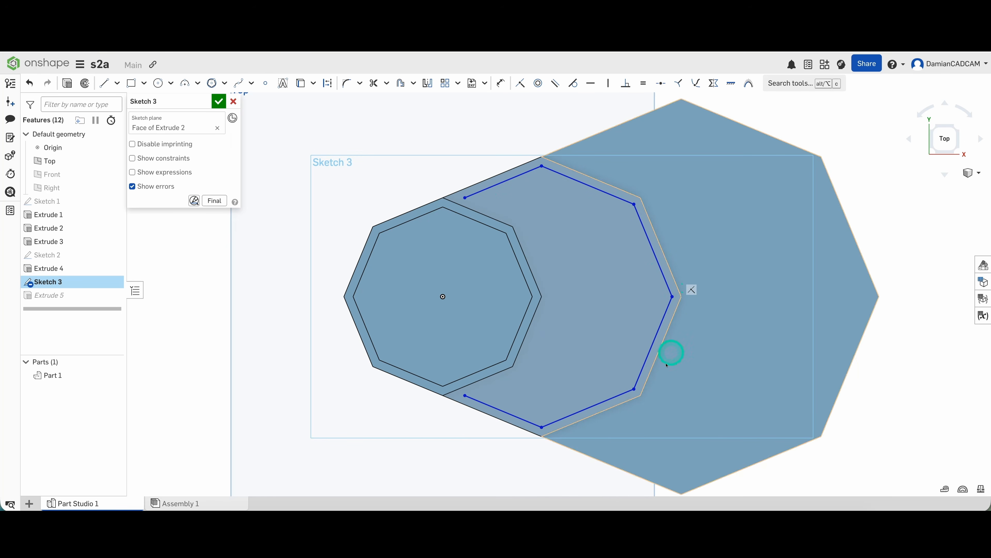
Delete the six remaining offset lines that follow the middle step's outer edges
click(511, 182)
click(574, 179)
click(644, 226)
click(658, 332)
click(613, 397)
click(503, 411)
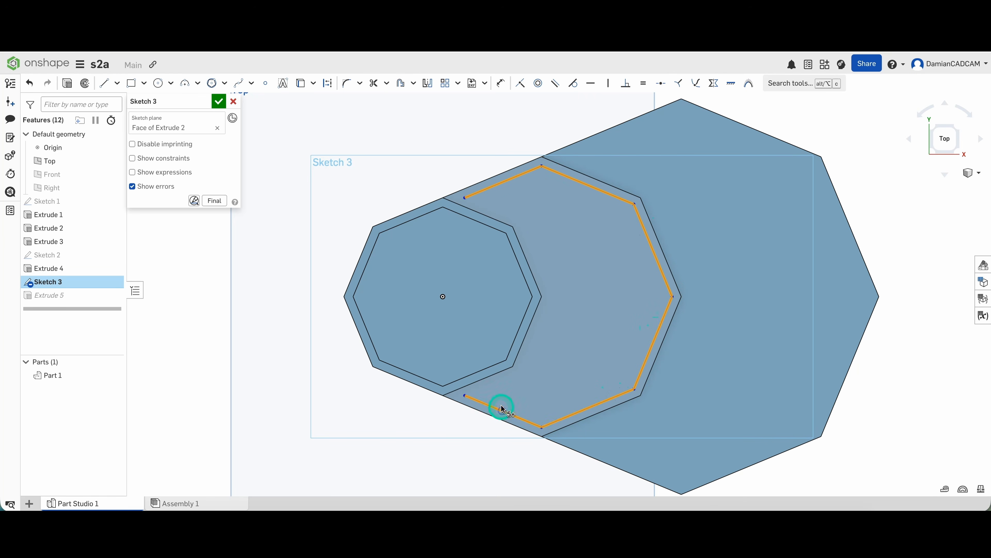
key(Delete)
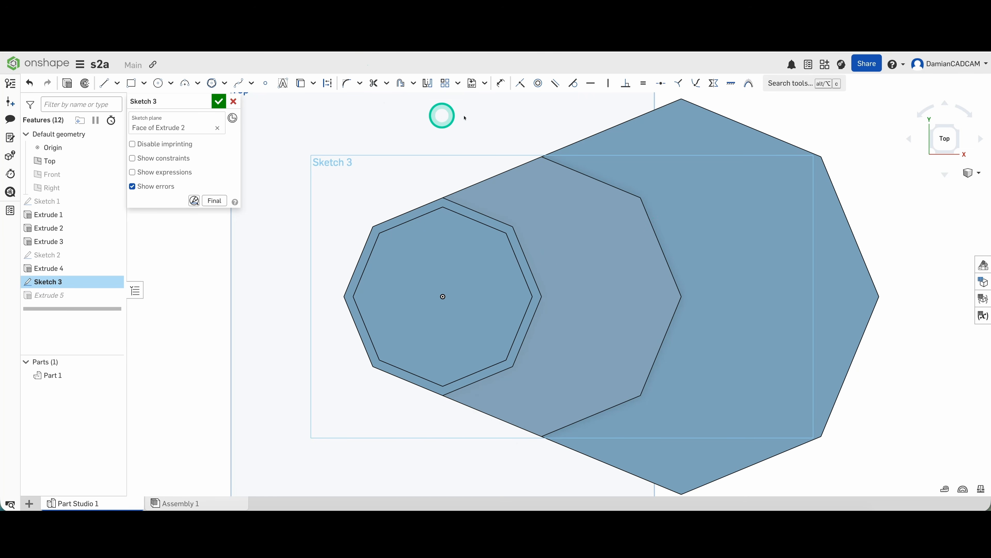
Offset only the middle step's six outer top-face edges 3 mm inward, leaving out the edges shared with the tallest block
click(400, 84)
click(506, 170)
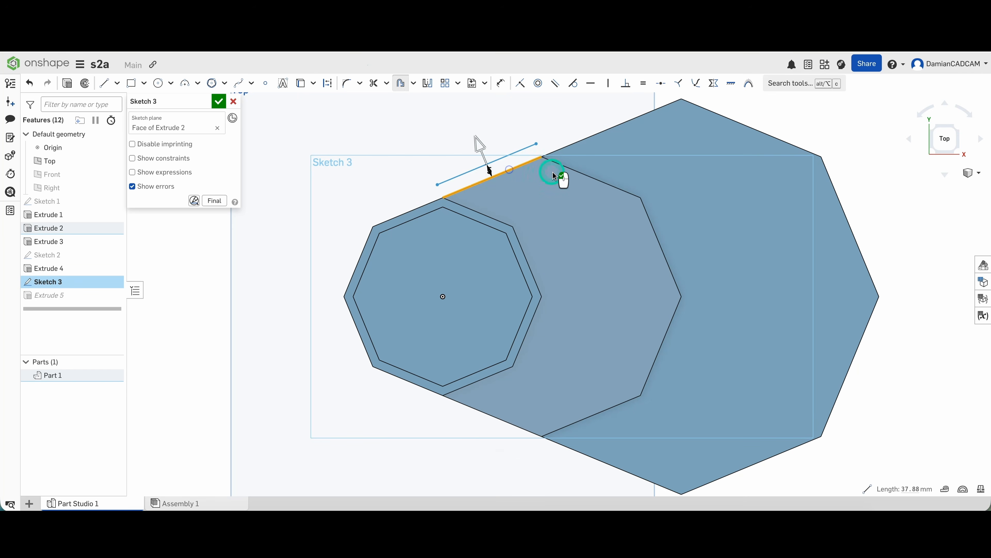
click(574, 171)
click(652, 228)
click(658, 333)
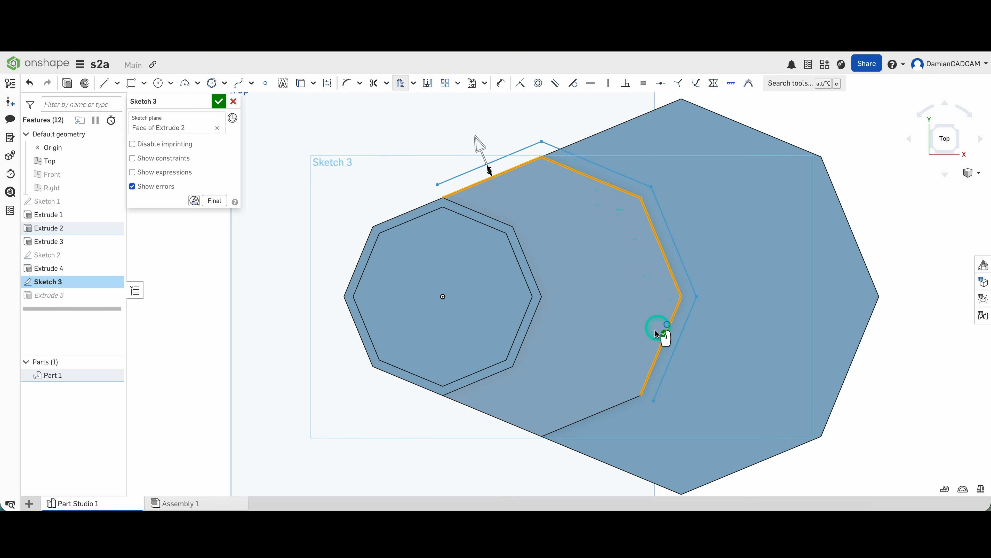
click(596, 413)
click(514, 422)
click(472, 155)
drag(477, 147, 488, 173)
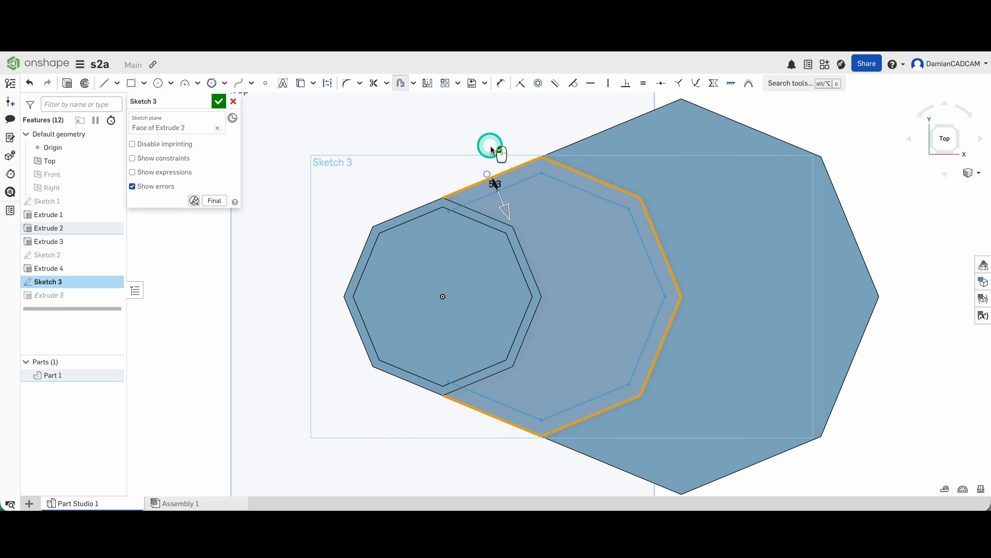
click(507, 114)
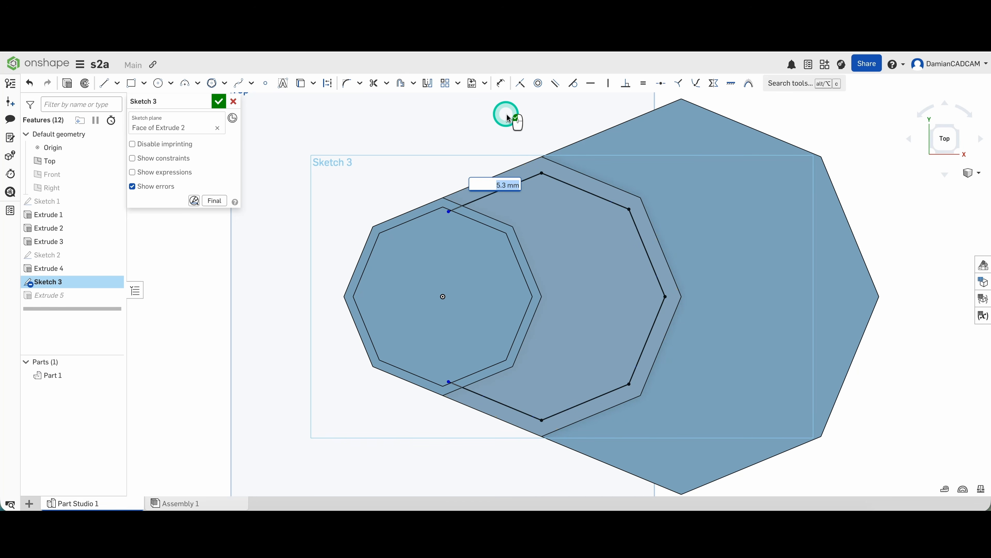
text(3)
key(Return)
click(625, 282)
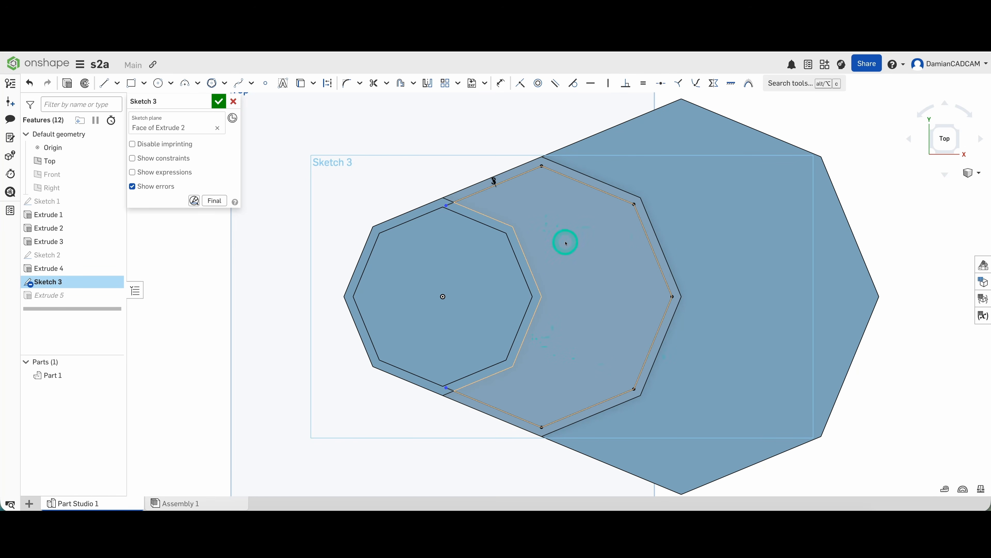
Make the offset chain's upper open endpoint coincident with the adjacent outer edge of the tallest block
scroll(438, 172, up, 5)
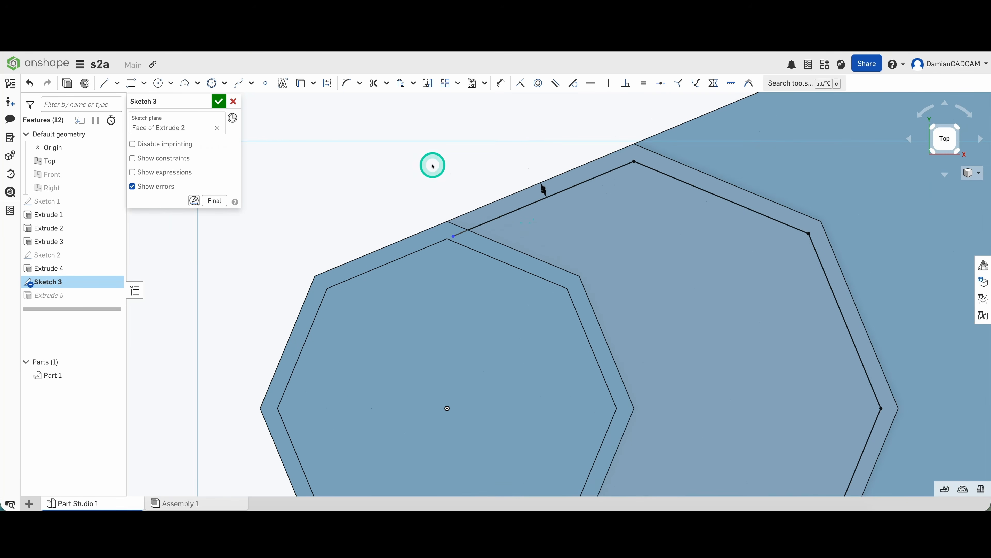
click(454, 236)
click(502, 245)
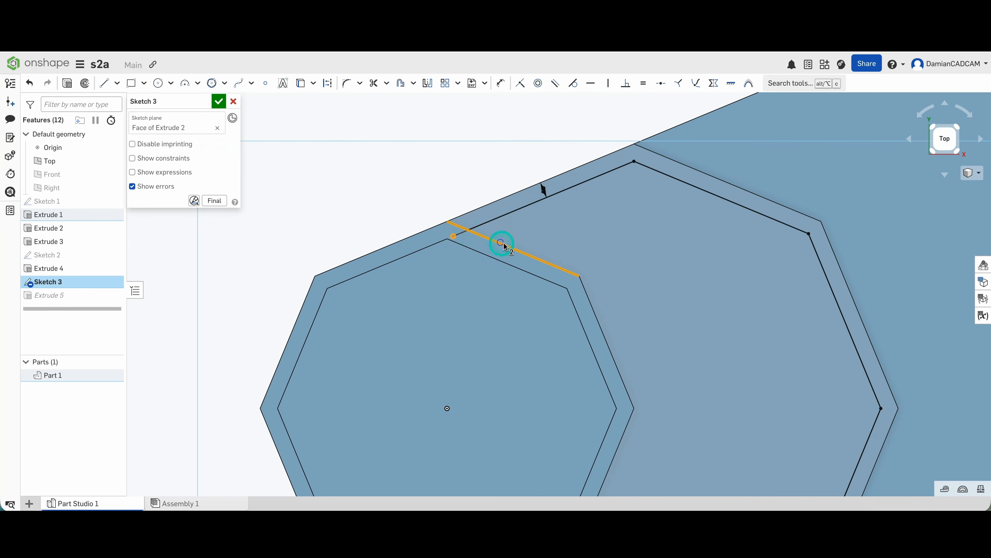
click(522, 84)
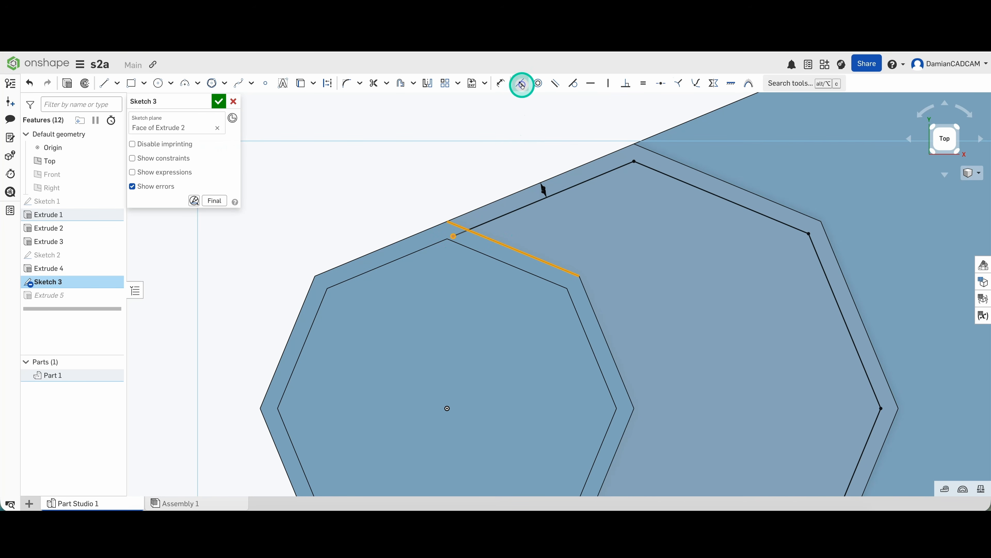
click(465, 231)
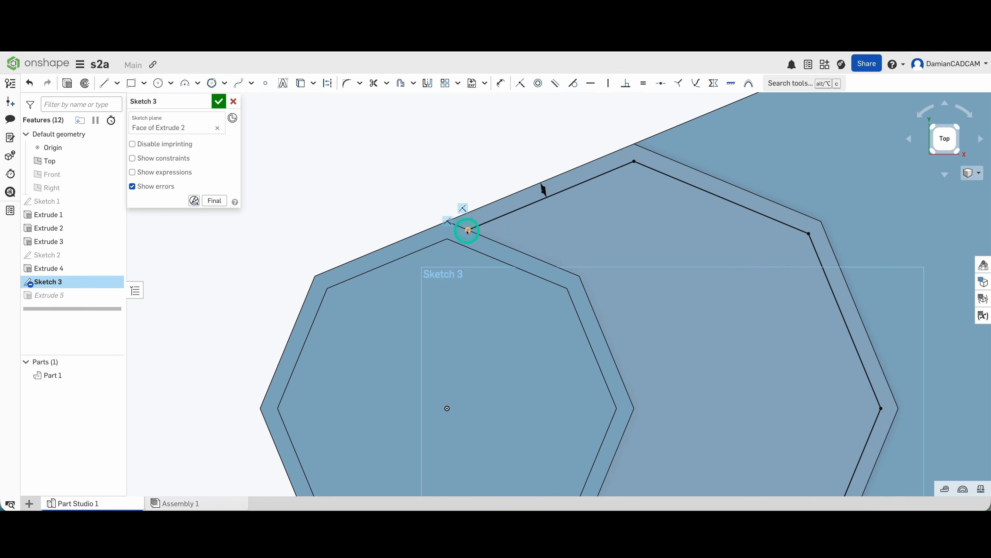
scroll(453, 168, down, 5)
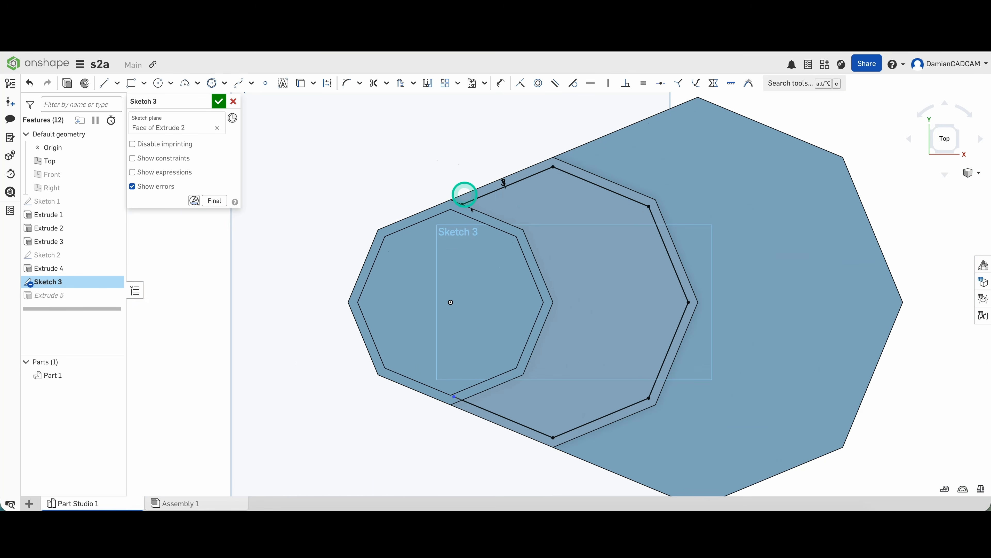
Make the offset chain's lower open endpoint coincident with the tallest block's outer edge and finish the sketch
scroll(450, 449, up, 3)
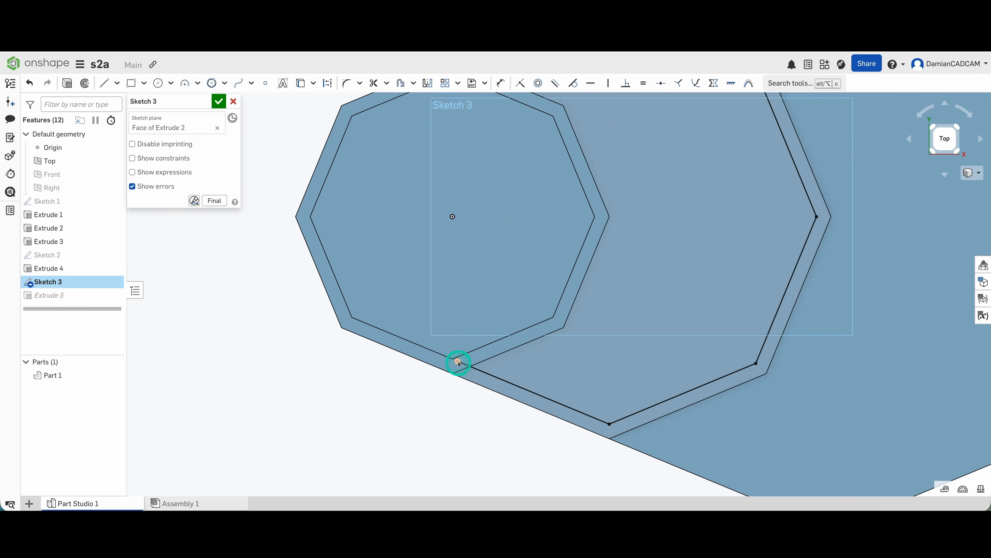
click(469, 362)
click(480, 95)
key(Escape)
scroll(455, 211, up, 2)
scroll(453, 214, down, 3)
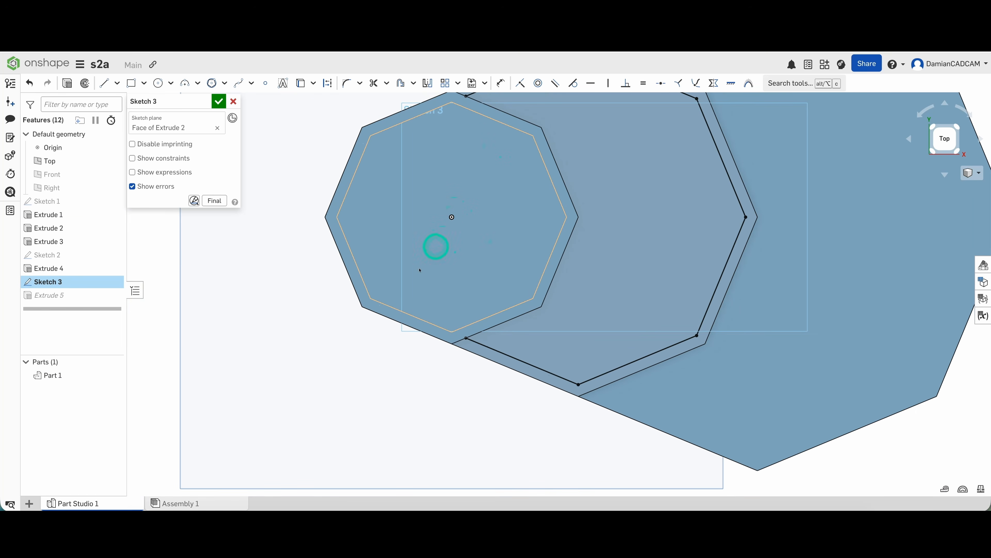
scroll(404, 289, down, 5)
right_drag(402, 288, 407, 182)
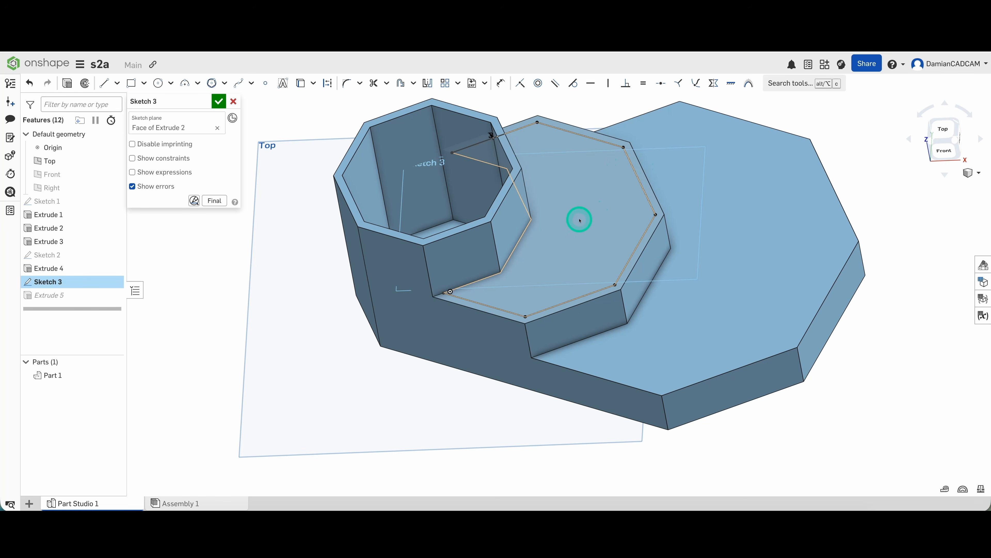
click(219, 101)
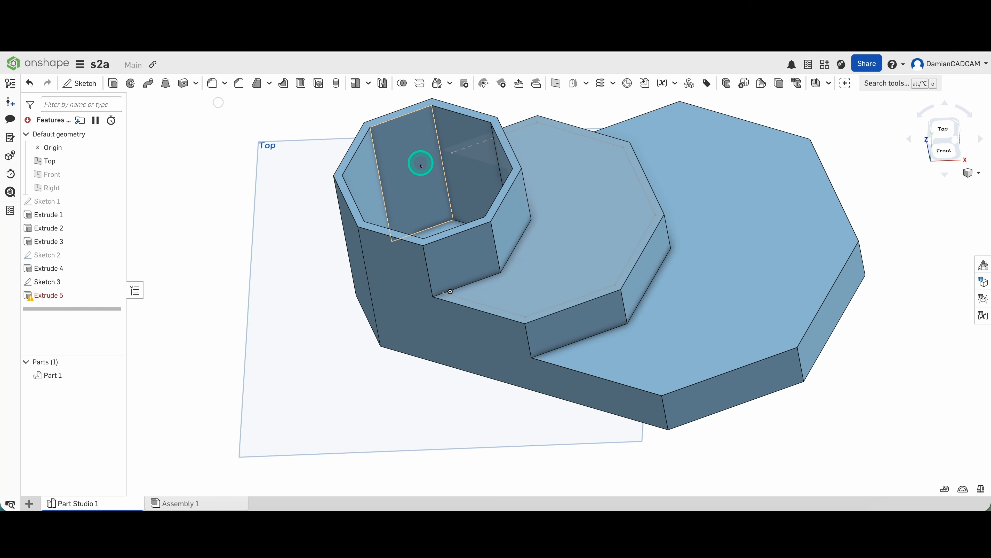
Edit Extrude 5, replacing its missing face with the new Sketch 3 region on the middle step
mouse_move(41, 296)
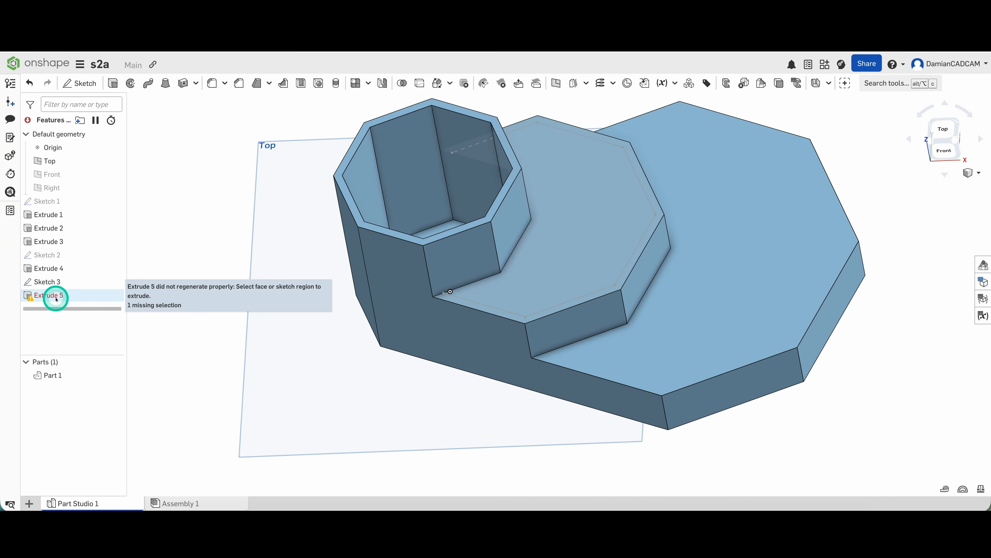
double_click(58, 296)
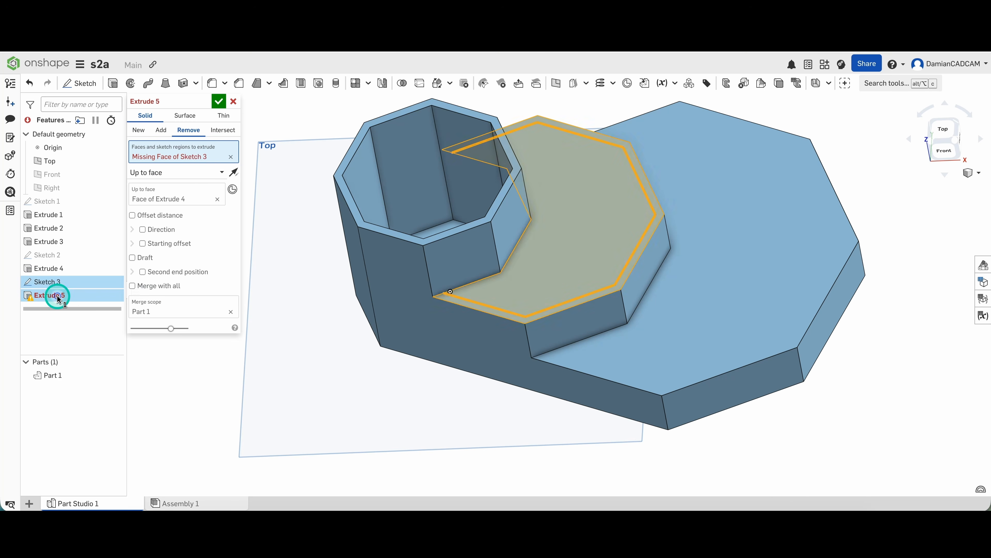
click(228, 156)
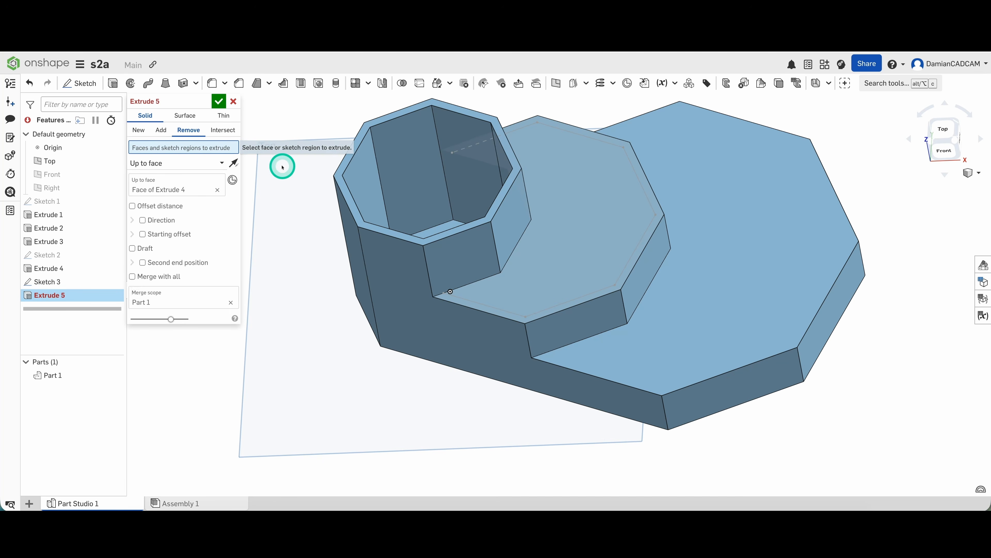
click(562, 219)
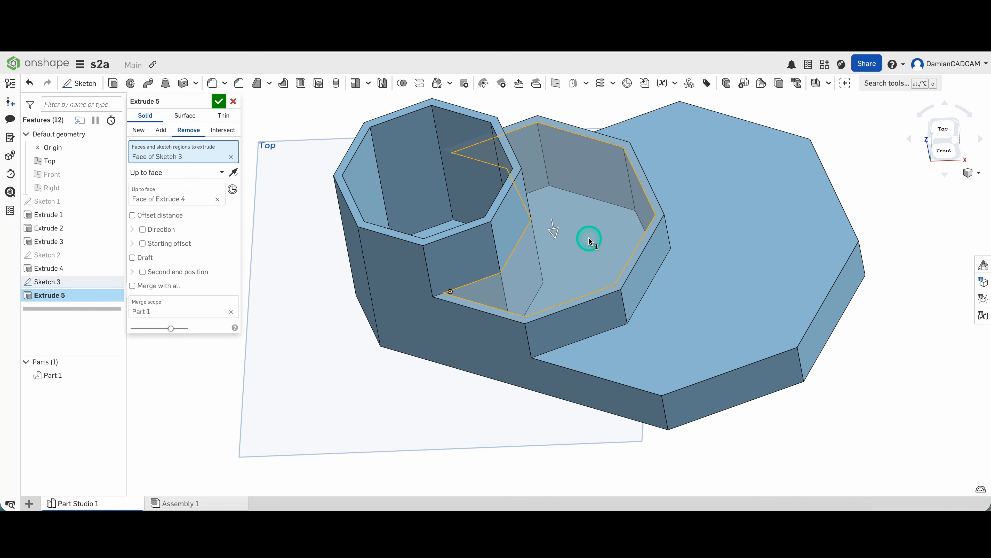
click(218, 102)
Start a sketch on the top face of the lowest step and view it normal to the sketch plane
right_drag(668, 223, 674, 244)
scroll(575, 199, down, 5)
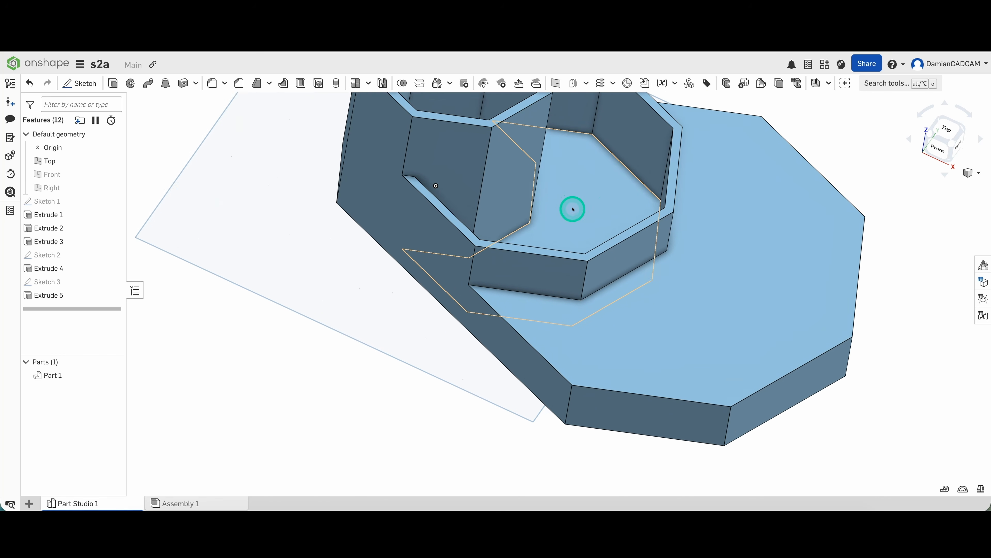
right_drag(571, 228, 572, 238)
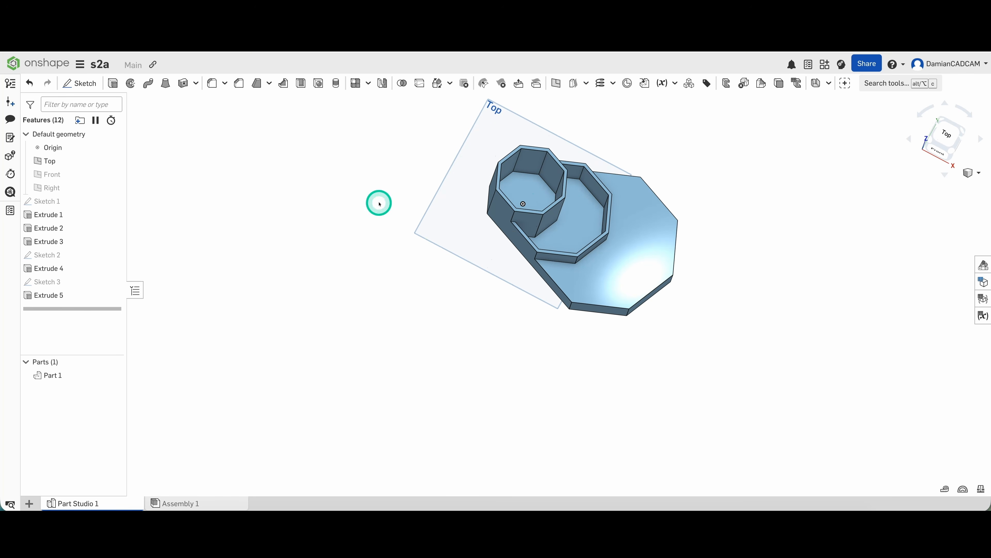
click(639, 269)
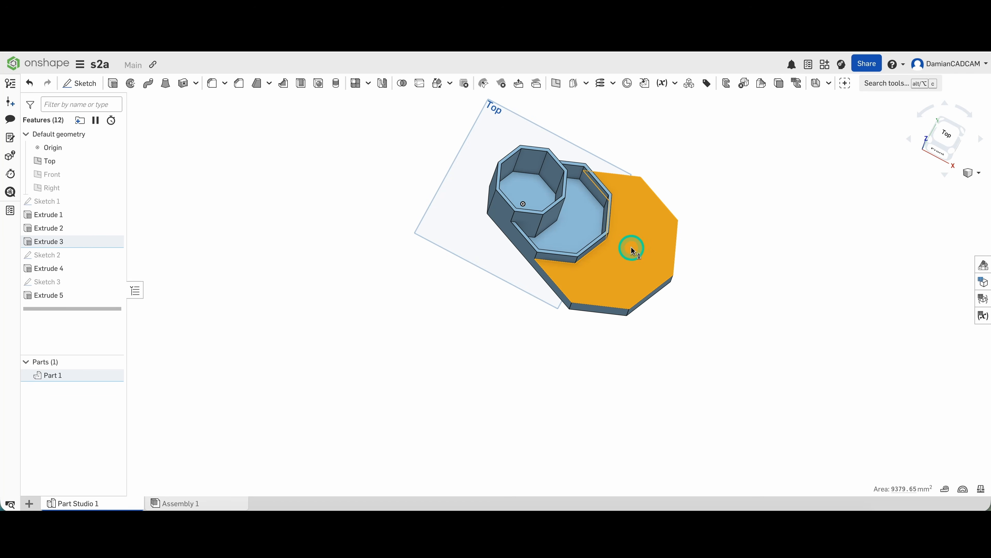
click(79, 83)
right_click(304, 192)
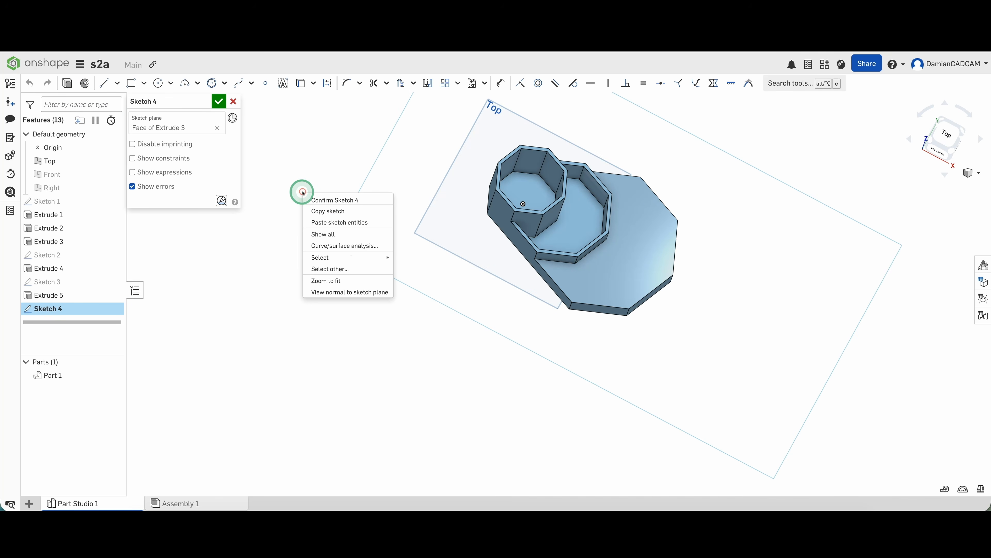
click(329, 295)
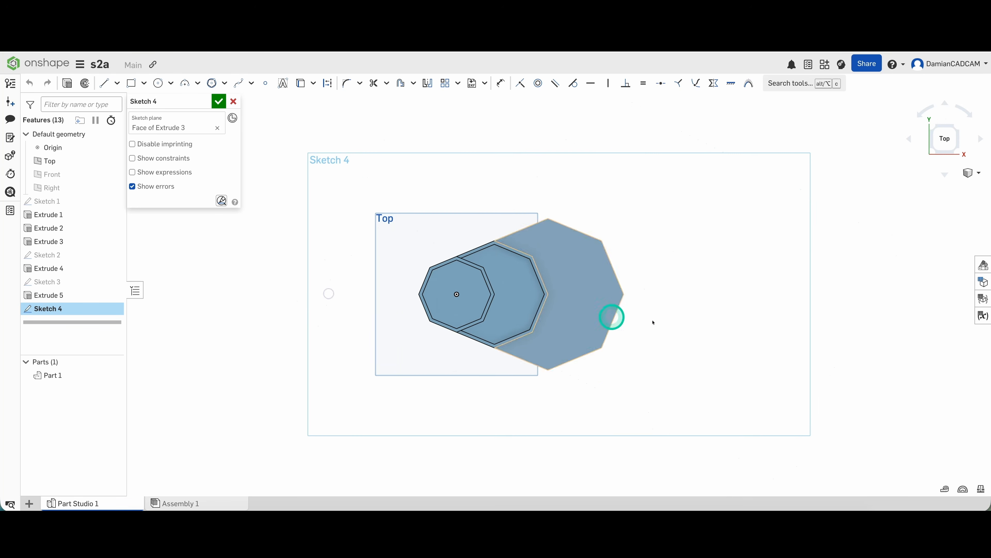
scroll(685, 315, up, 3)
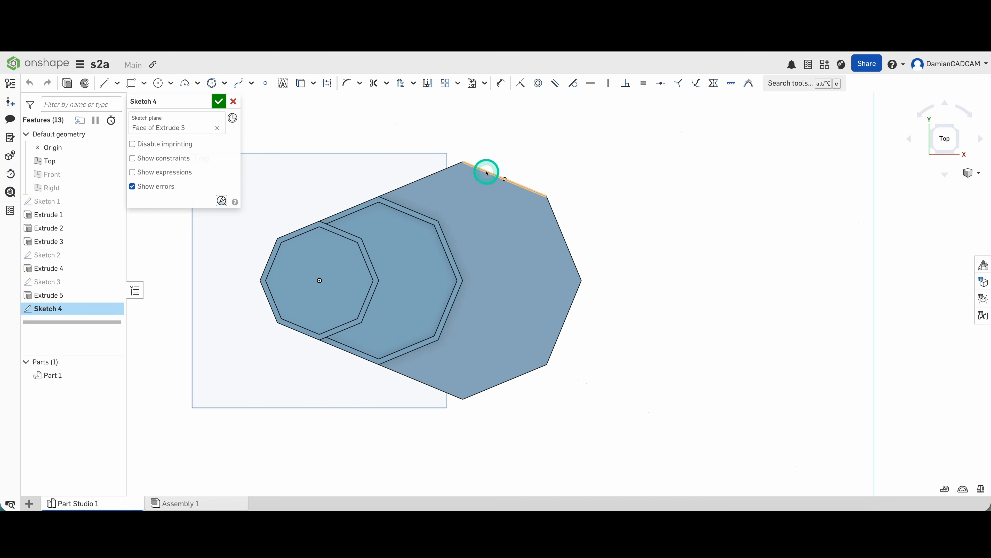
Offset the six exposed outer edges of the lowest step inward by 3 mm
click(400, 84)
click(436, 170)
click(482, 168)
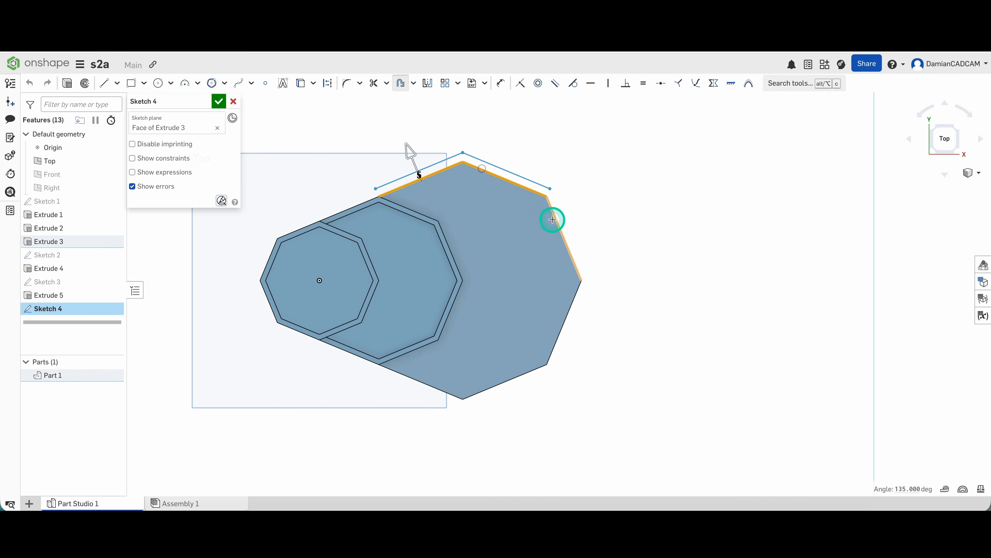
click(562, 224)
click(555, 343)
click(523, 373)
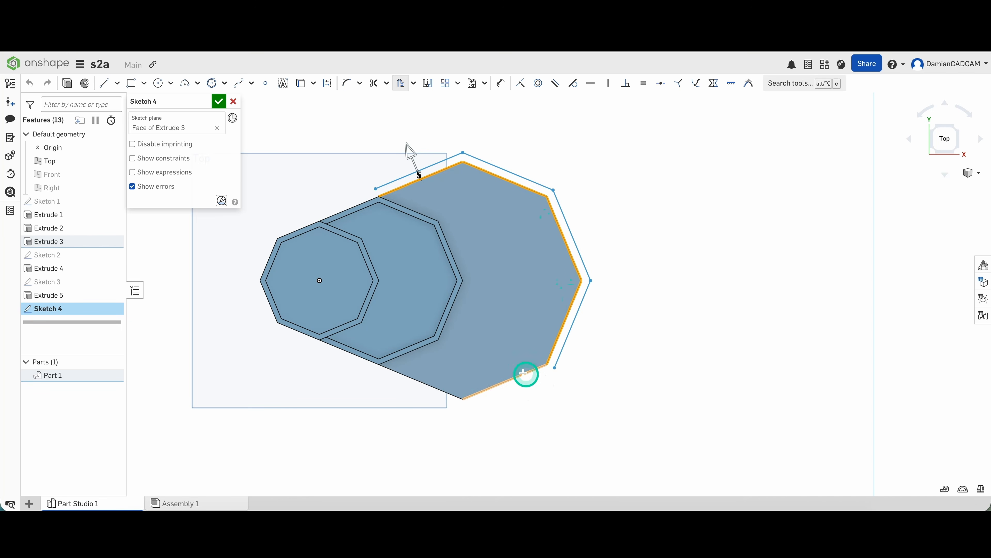
click(436, 386)
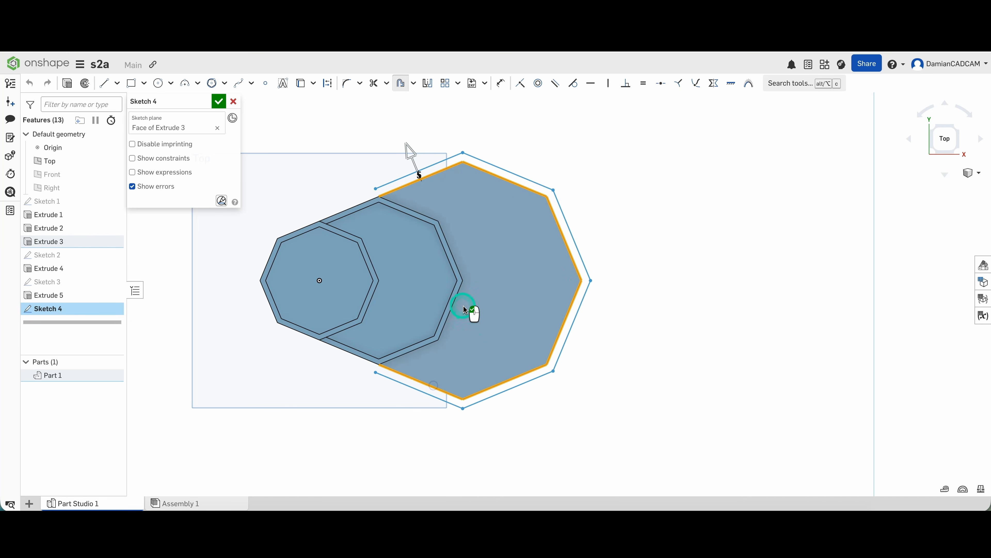
drag(408, 152, 454, 135)
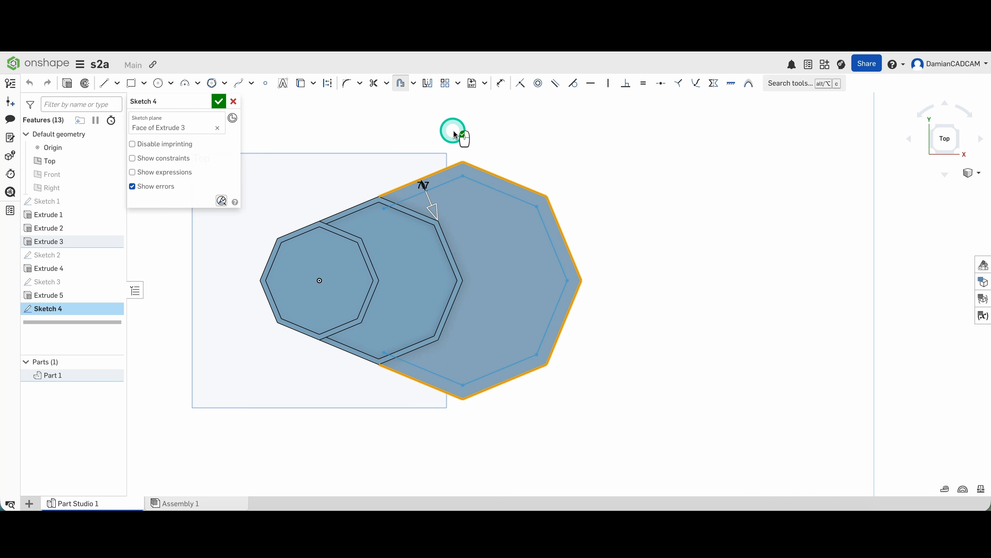
click(455, 135)
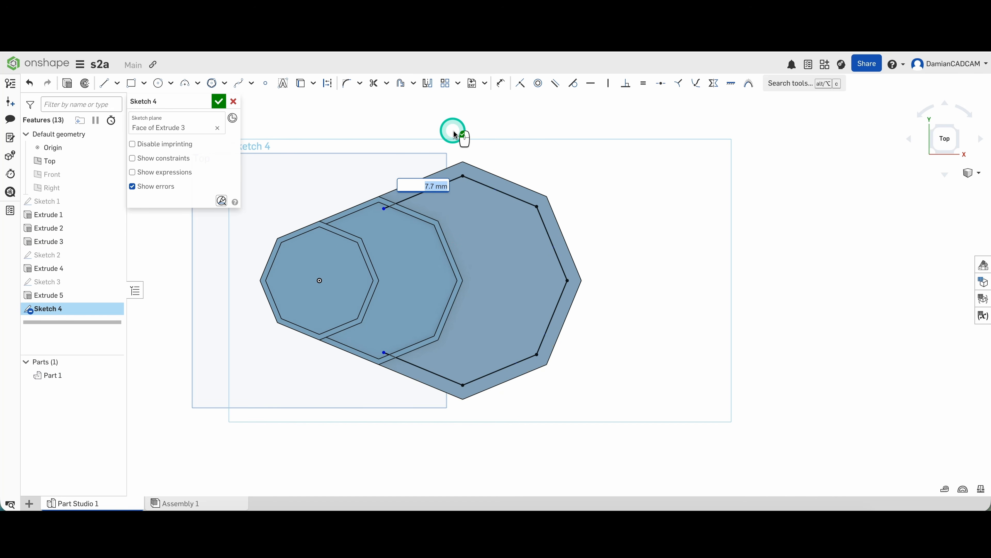
text(3)
key(Return)
click(387, 181)
Make the offset chain's upper open endpoint coincident with the adjacent outer edge of the middle block
scroll(366, 185, up, 4)
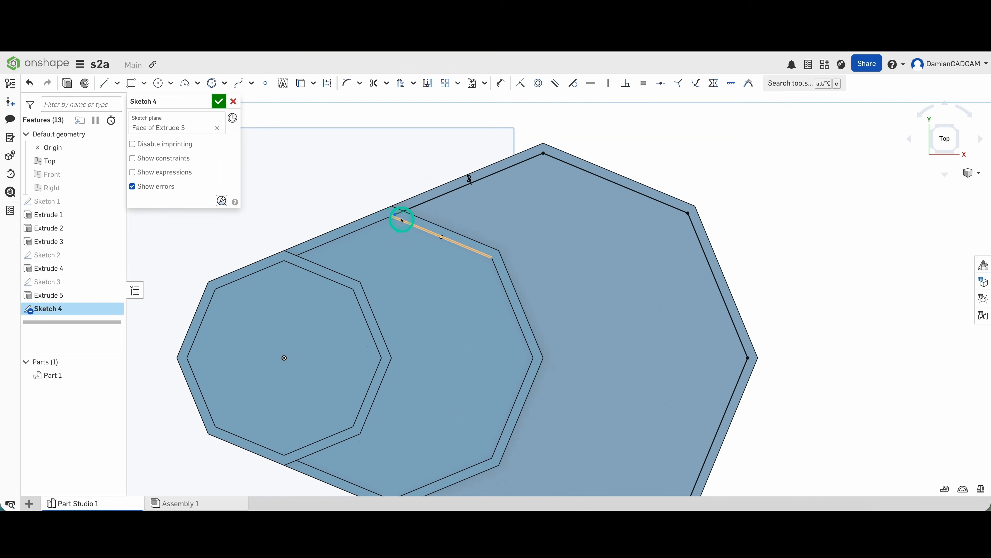
click(415, 217)
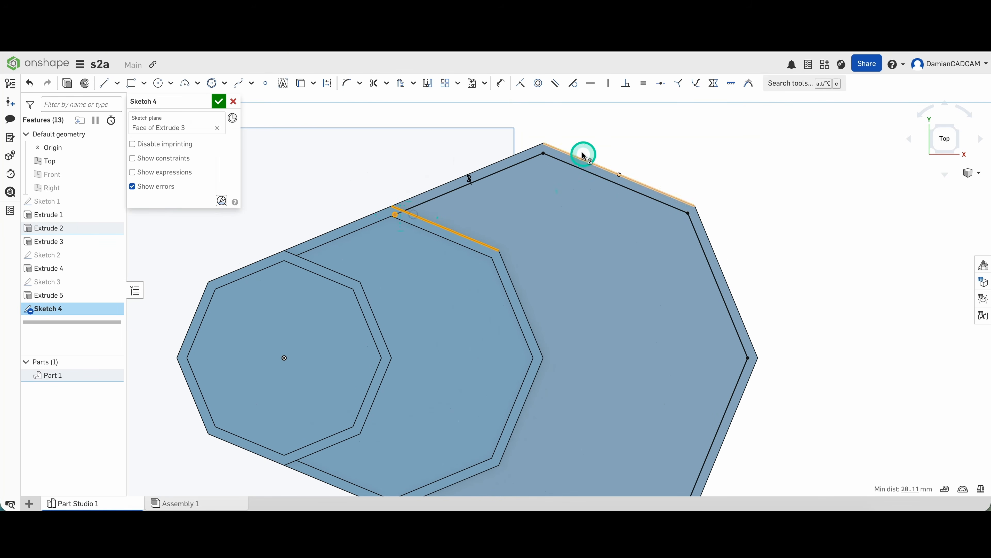
click(525, 88)
scroll(526, 129, up, 1)
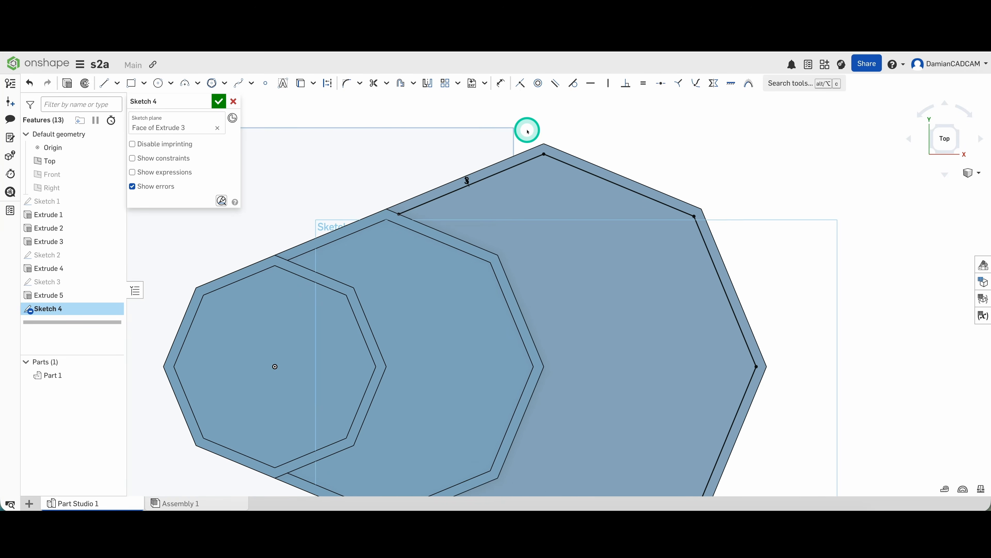
Make the offset chain's lower open endpoint coincident with the middle block's outer edge and finish the sketch
scroll(530, 136, down, 5)
scroll(489, 356, up, 2)
scroll(464, 328, up, 5)
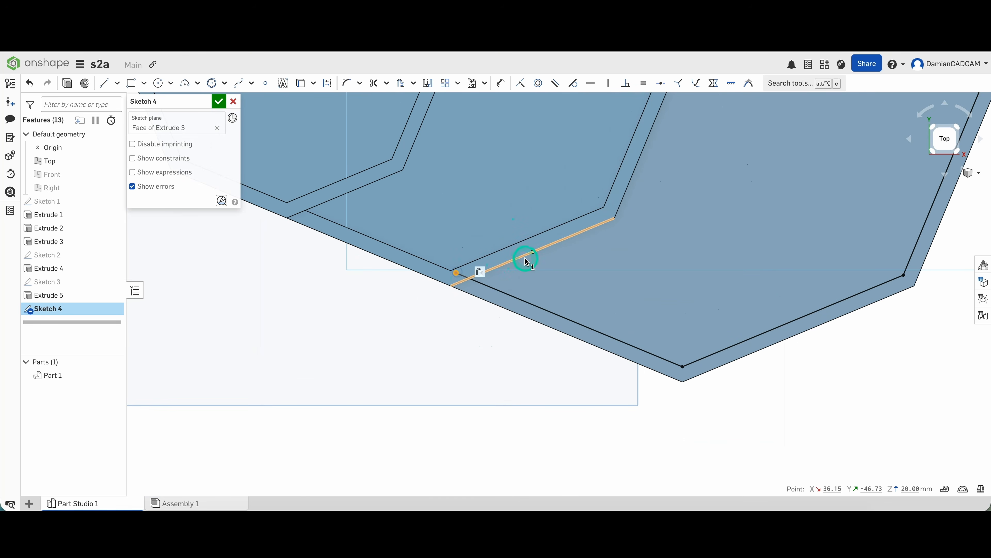
click(517, 260)
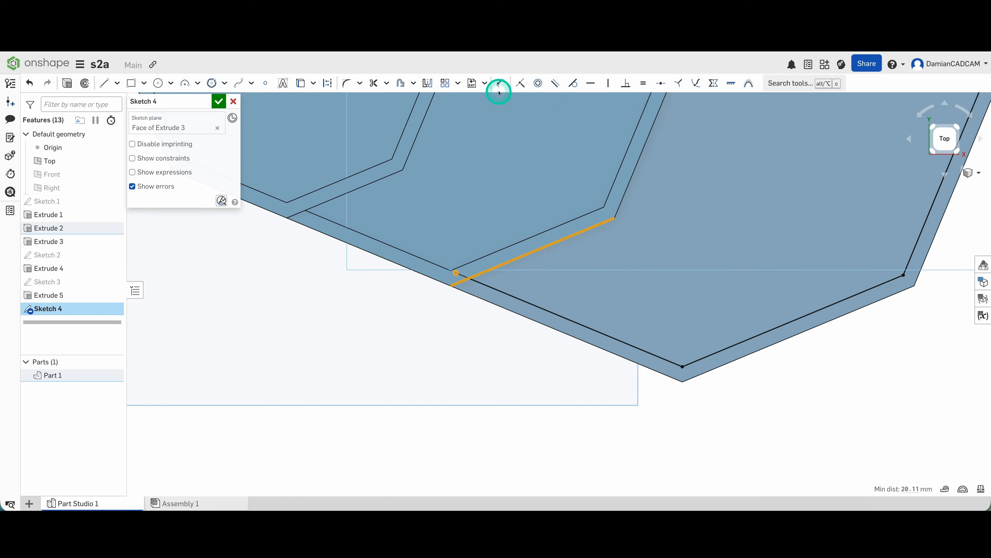
click(518, 83)
scroll(504, 204, down, 10)
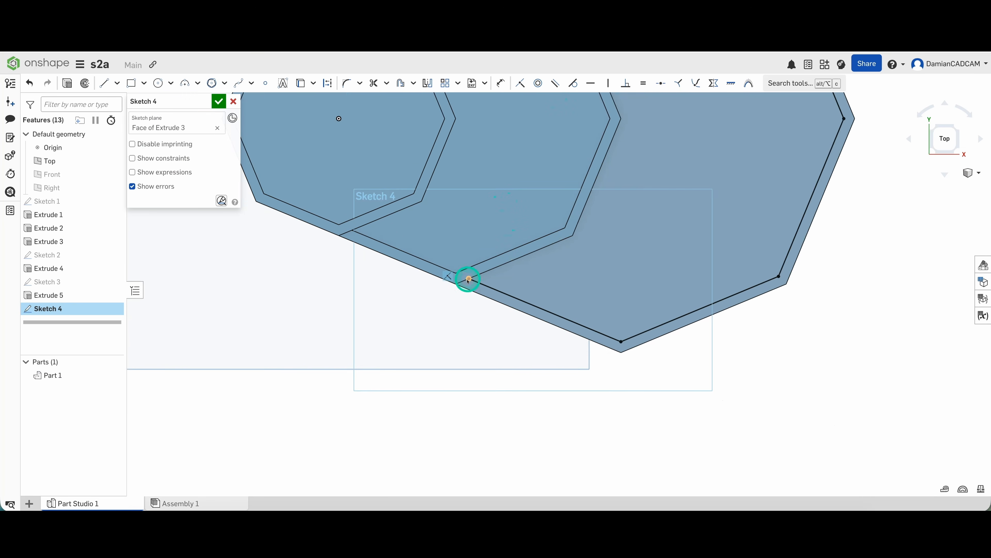
click(219, 102)
Extrude the enclosed Sketch 4 region on the lowest step as a Remove operation
click(369, 297)
mouse_move(370, 297)
right_down()
mouse_move(377, 270)
mouse_move(347, 250)
right_up()
click(328, 221)
click(549, 230)
click(549, 242)
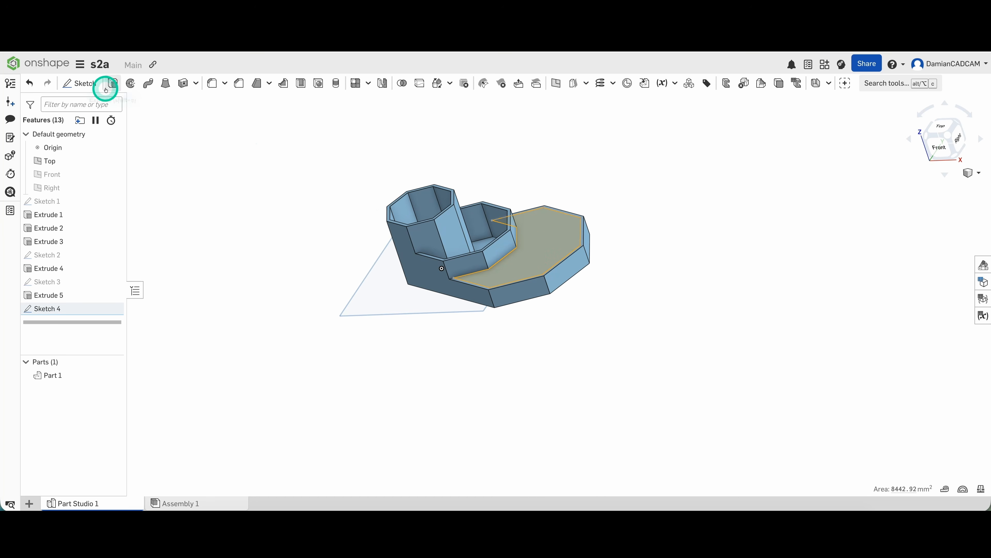
click(113, 84)
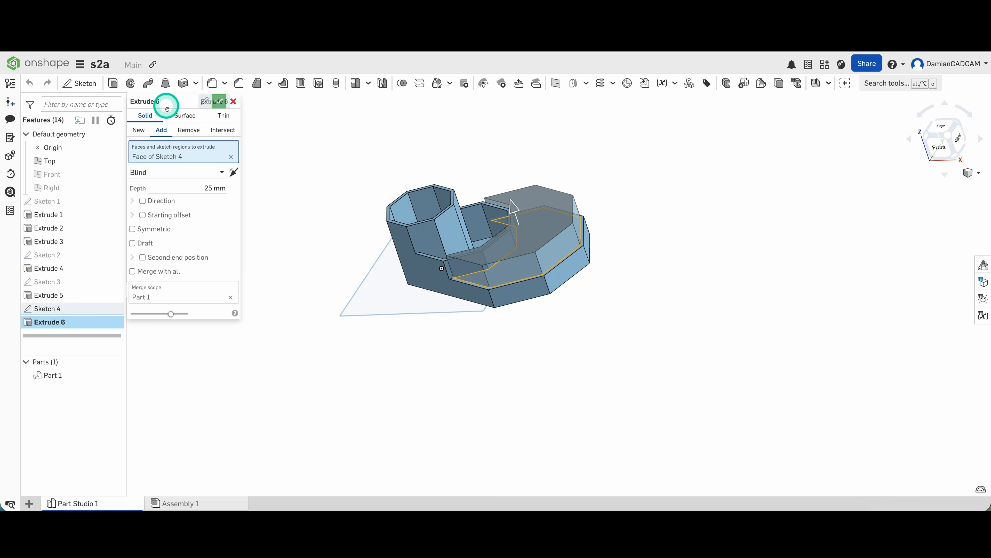
click(186, 130)
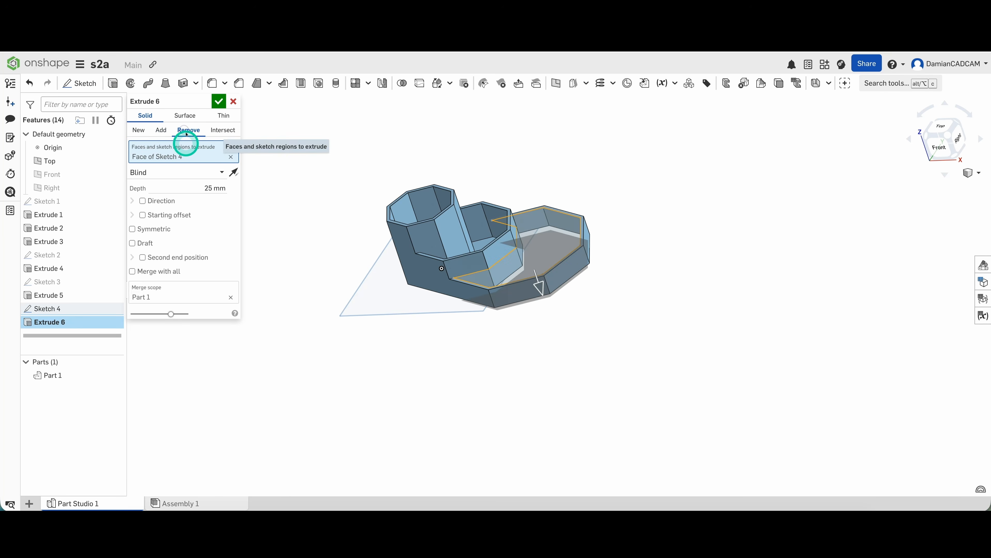
End the cut Up to face at the middle pocket's floor and accept the extrusion
click(224, 168)
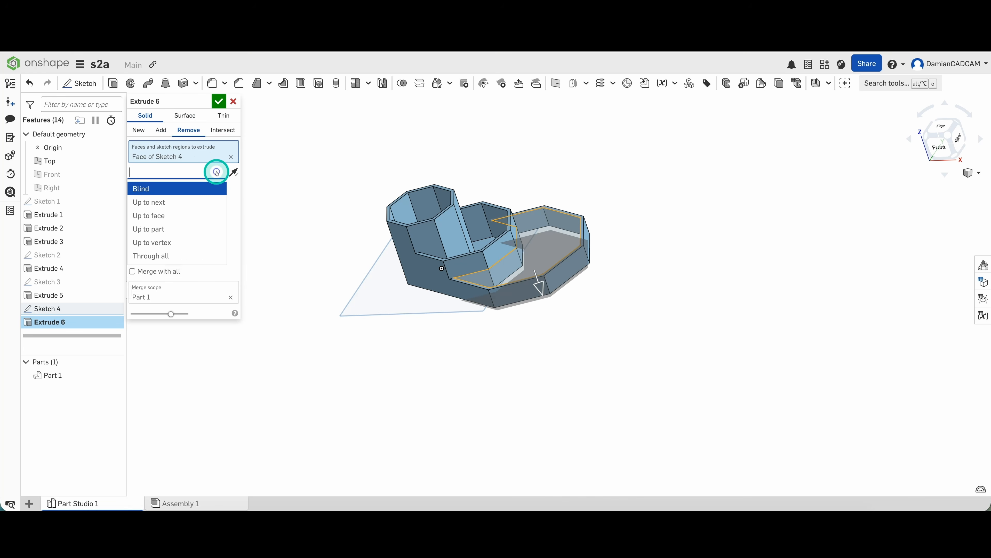
click(170, 216)
right_drag(527, 157, 489, 224)
click(489, 224)
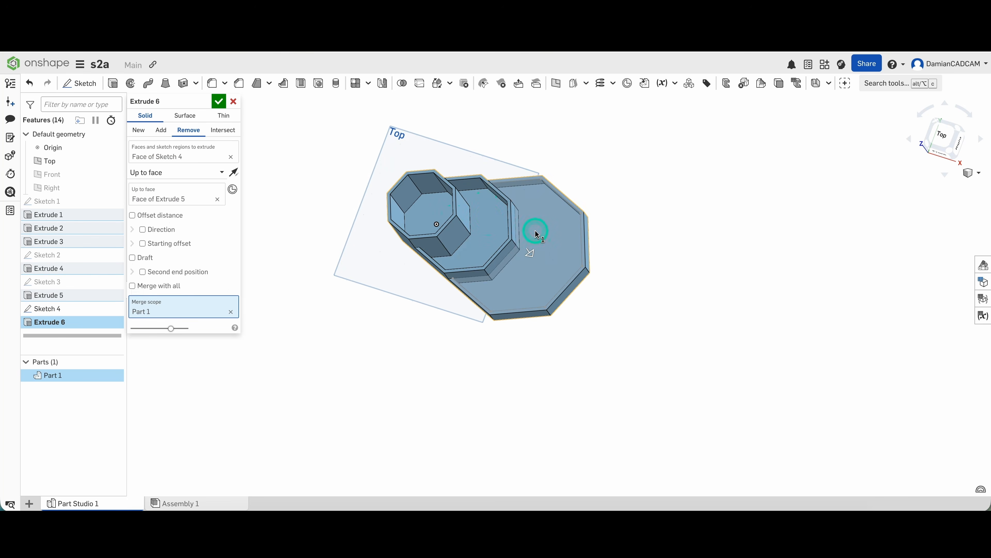
scroll(536, 234, up, 3)
mouse_move(481, 249)
right_down()
mouse_move(493, 208)
mouse_move(487, 230)
right_up()
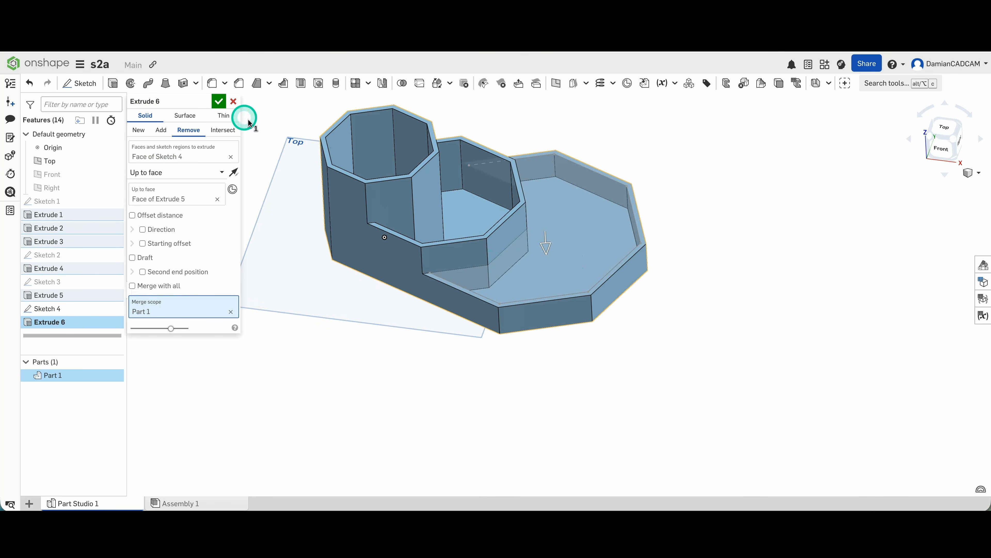
click(219, 101)
scroll(361, 286, up, 2)
scroll(361, 286, down, 5)
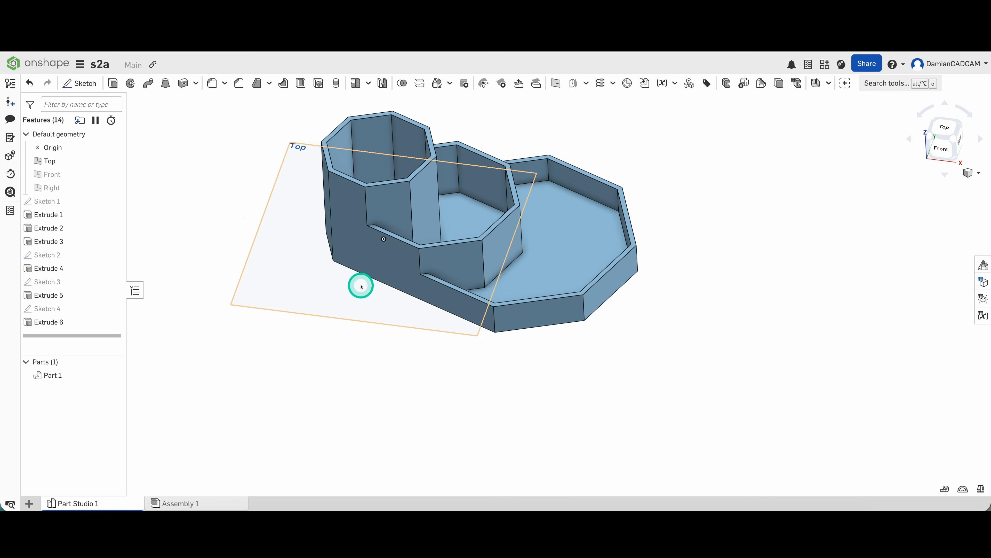
mouse_move(402, 332)
right_down()
mouse_move(361, 300)
mouse_move(428, 356)
mouse_move(401, 359)
mouse_move(398, 349)
right_up()
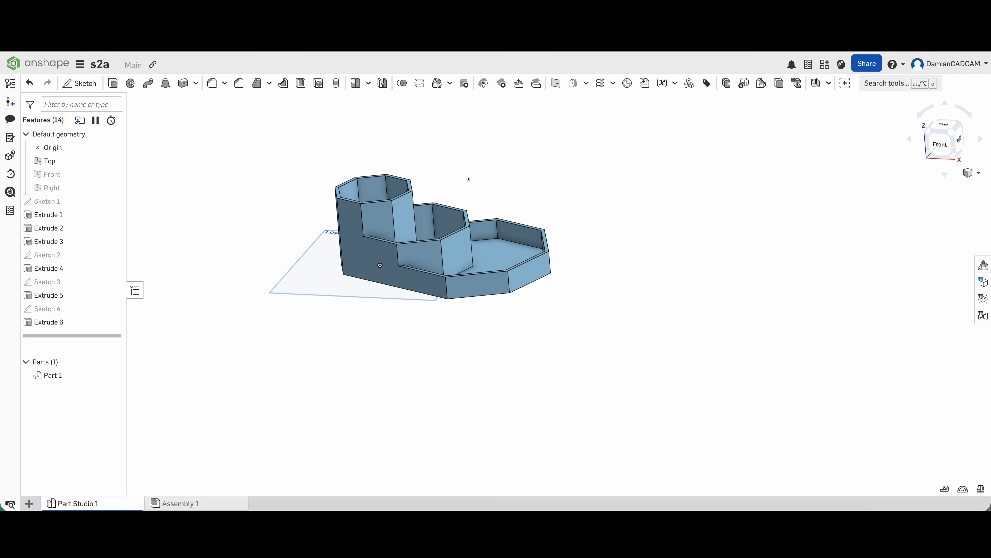
right_drag(468, 178, 484, 165)
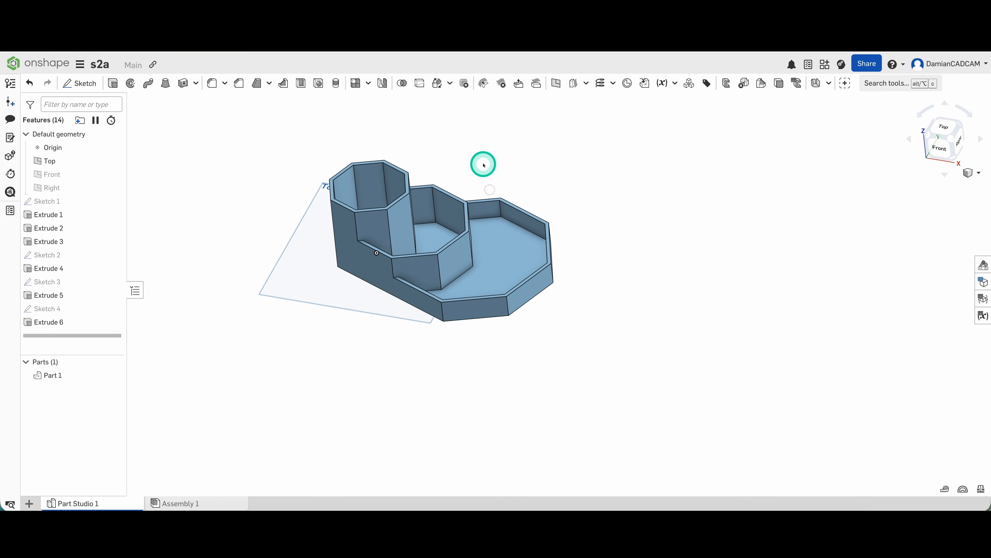
scroll(484, 165, up, 2)
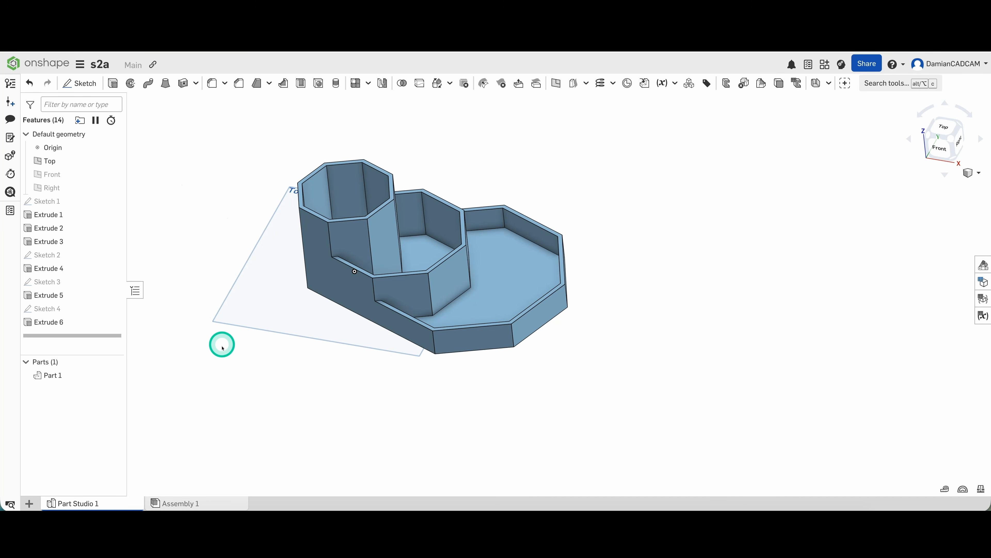
Open the export settings for Part 1, examine the file formats and delivery options, and cancel without exporting
right_click(75, 504)
click(211, 403)
click(64, 375)
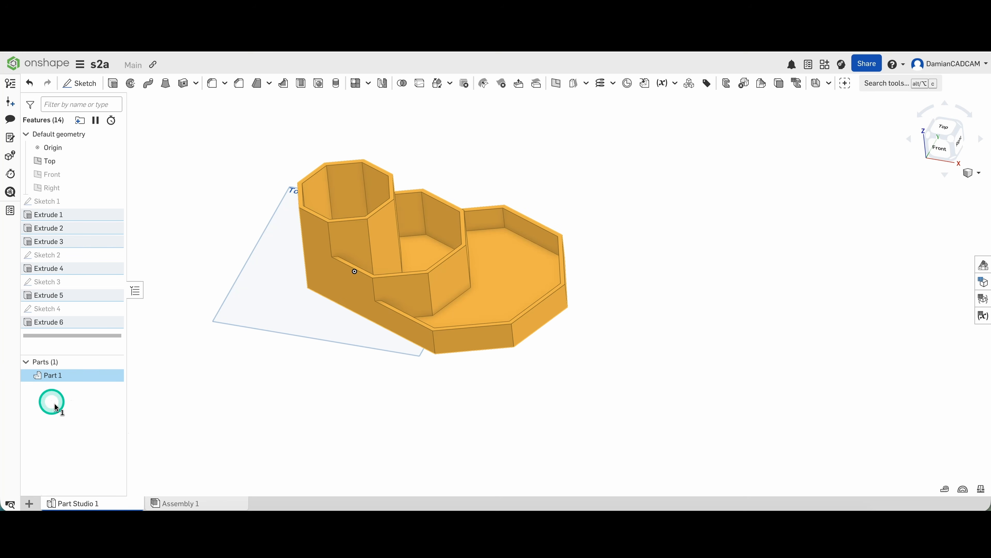
right_click(57, 377)
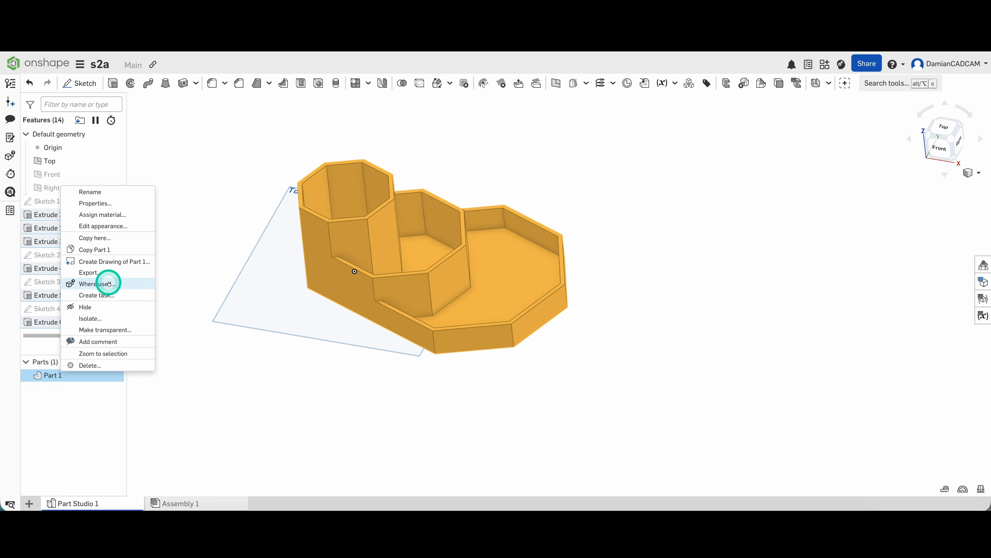
click(98, 274)
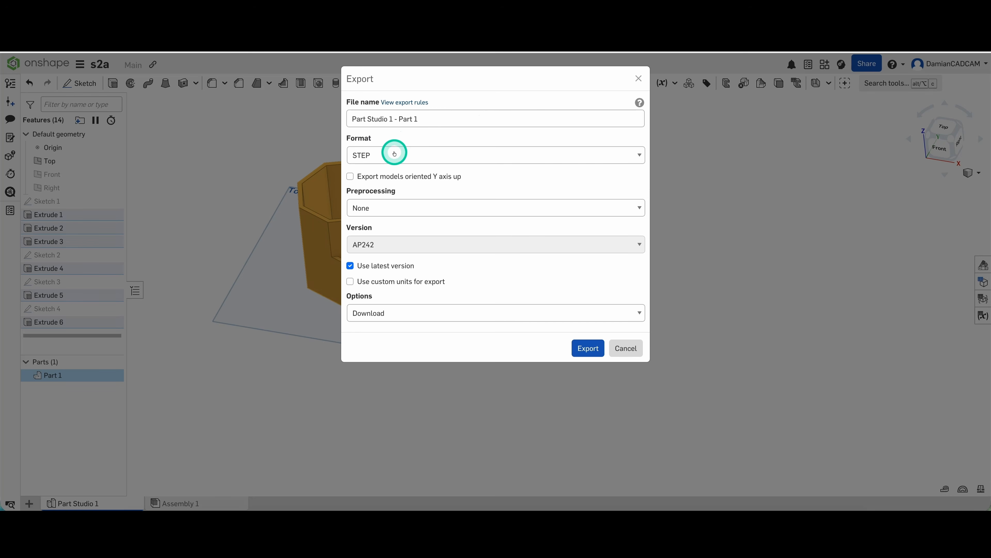
click(464, 155)
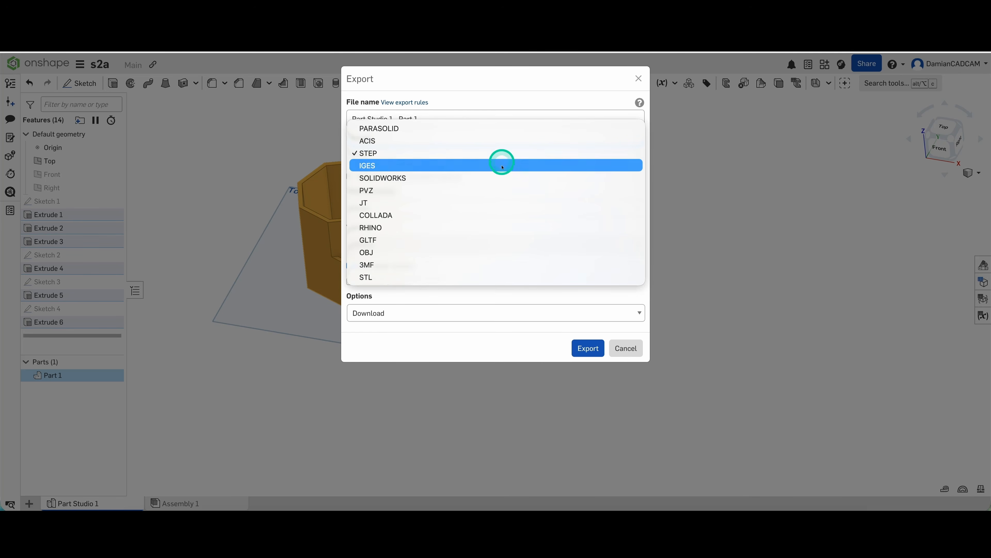
click(483, 80)
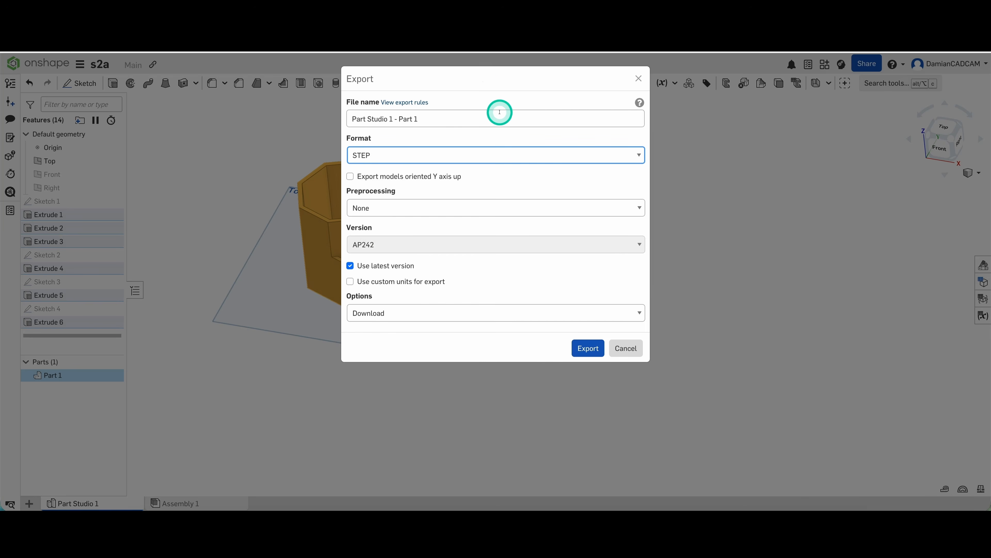
click(420, 308)
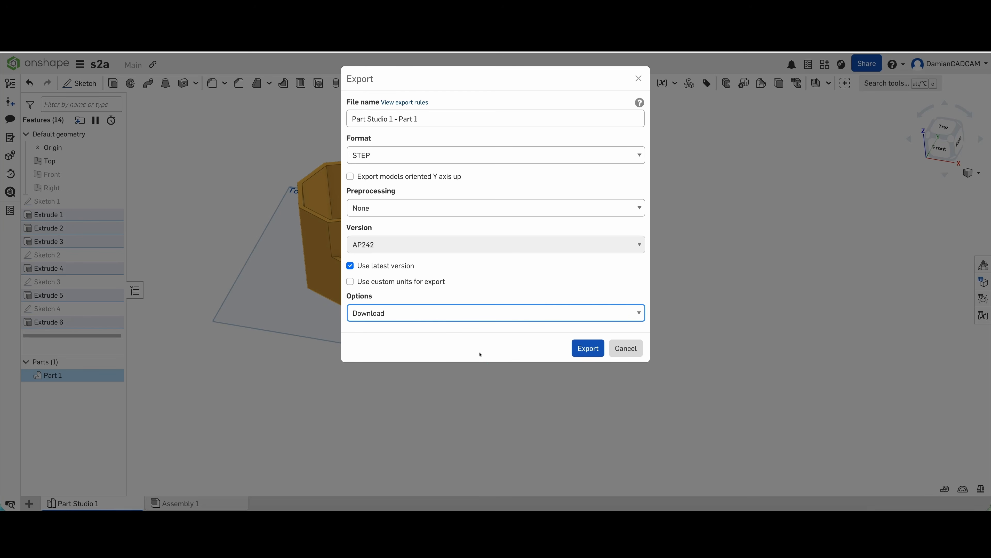
click(631, 350)
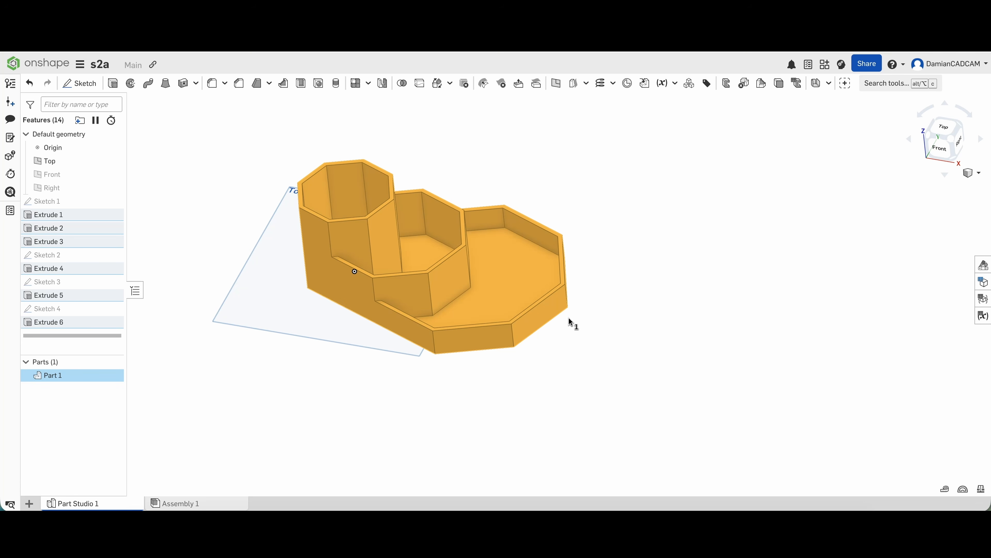
click(570, 139)
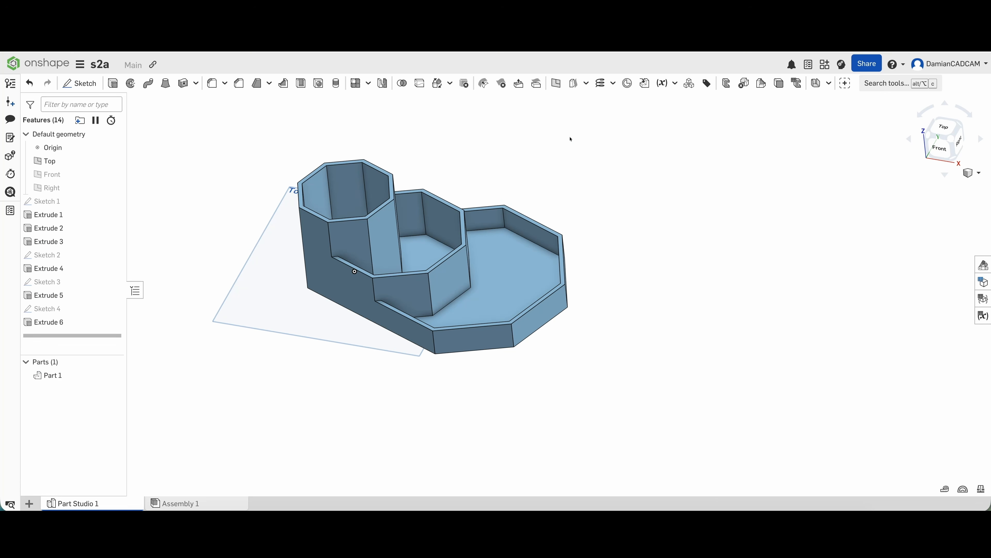